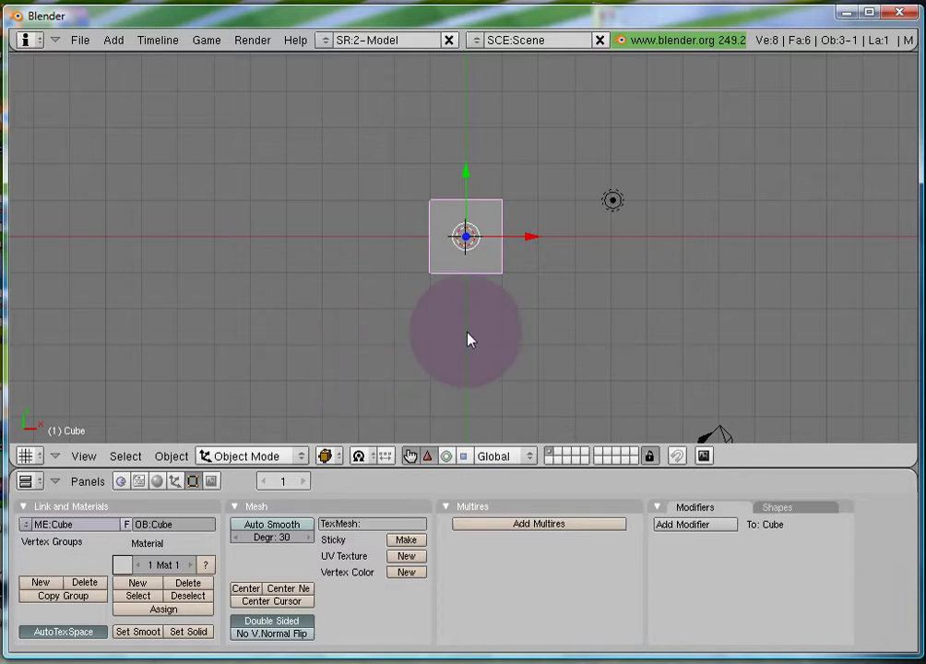
# Zoom the top view out and back in around the cube
pyautogui.scroll(-2, 468, 340)
pyautogui.scroll(3, 468, 341)
pyautogui.scroll(-4, 469, 341)
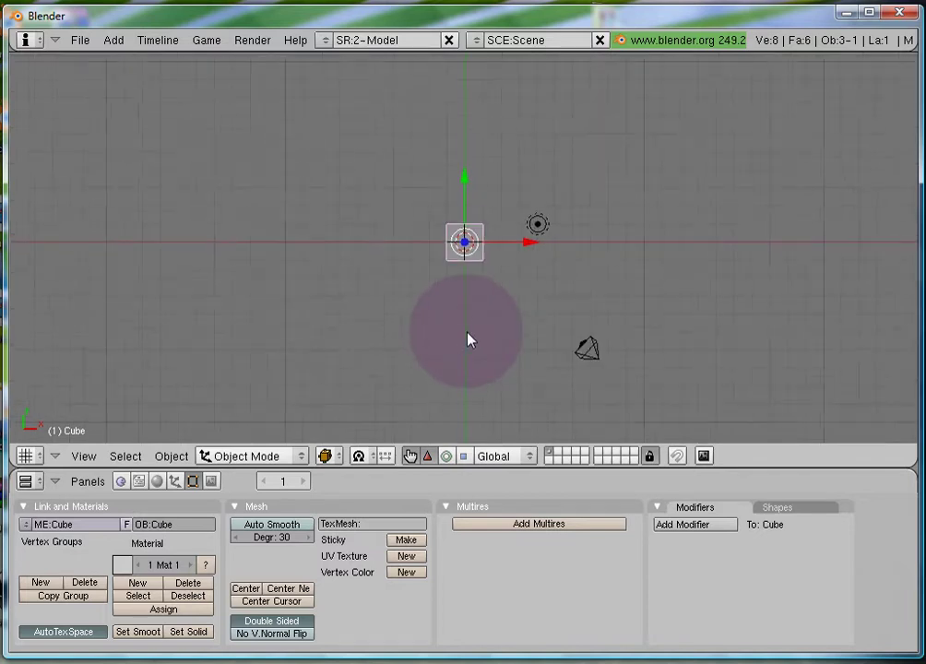
pyautogui.scroll(4, 469, 341)
pyautogui.scroll(-3, 469, 341)
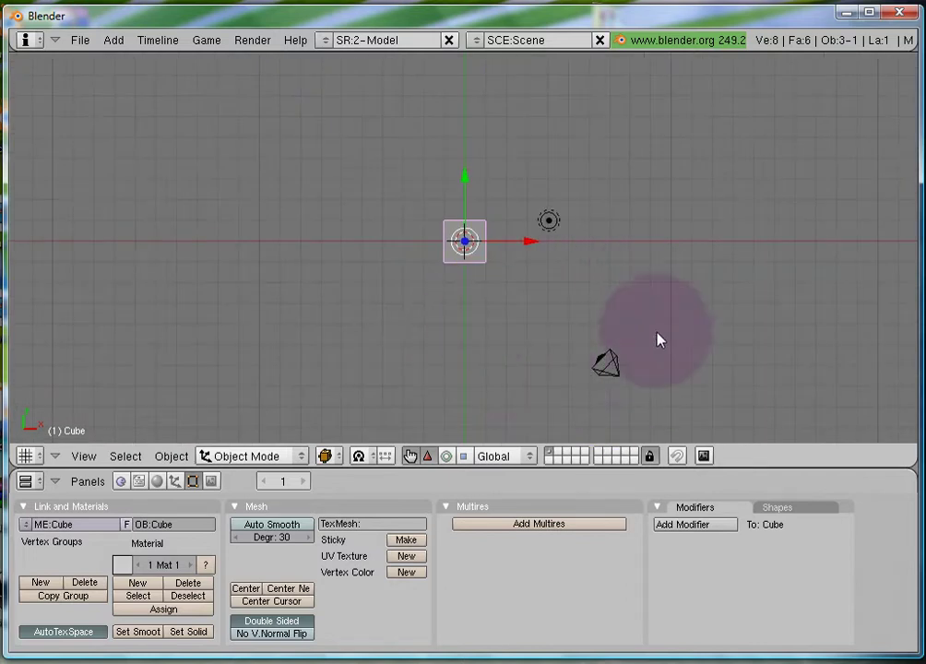
pyautogui.scroll(3, 481, 316)
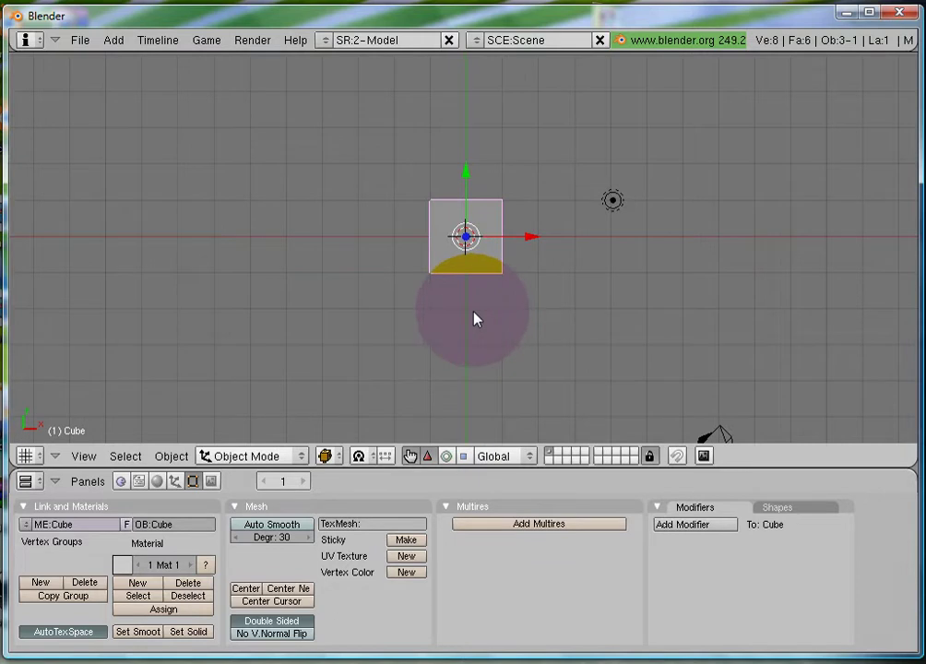
pyautogui.keyDown('ctrl'); pyautogui.moveTo(427, 359); pyautogui.dragTo(496, 396, button='middle'); pyautogui.keyUp('ctrl')
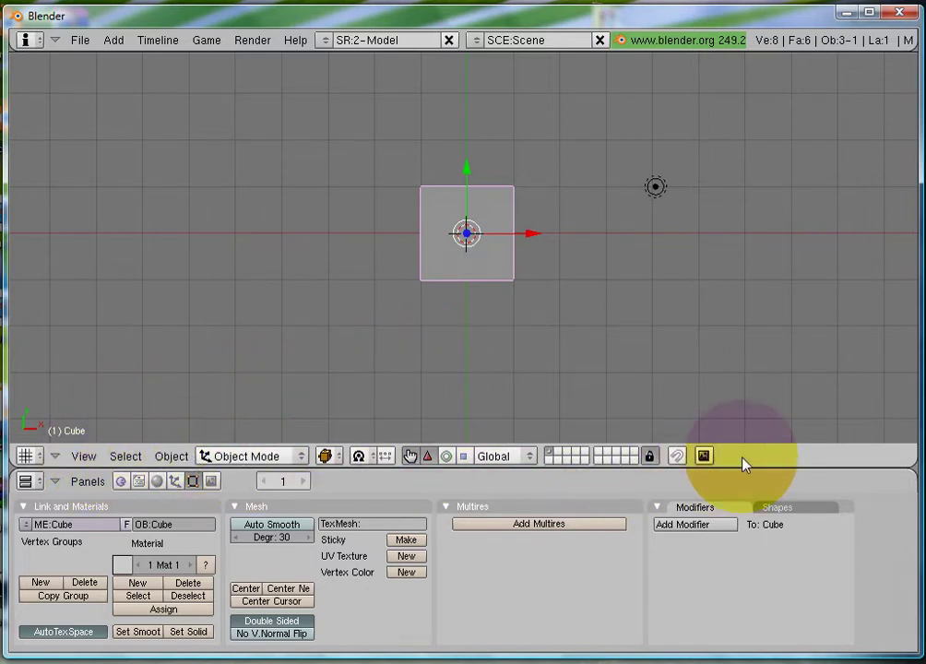
# View the cube from the side and the front, and return to the top view
pyautogui.click(83, 456)
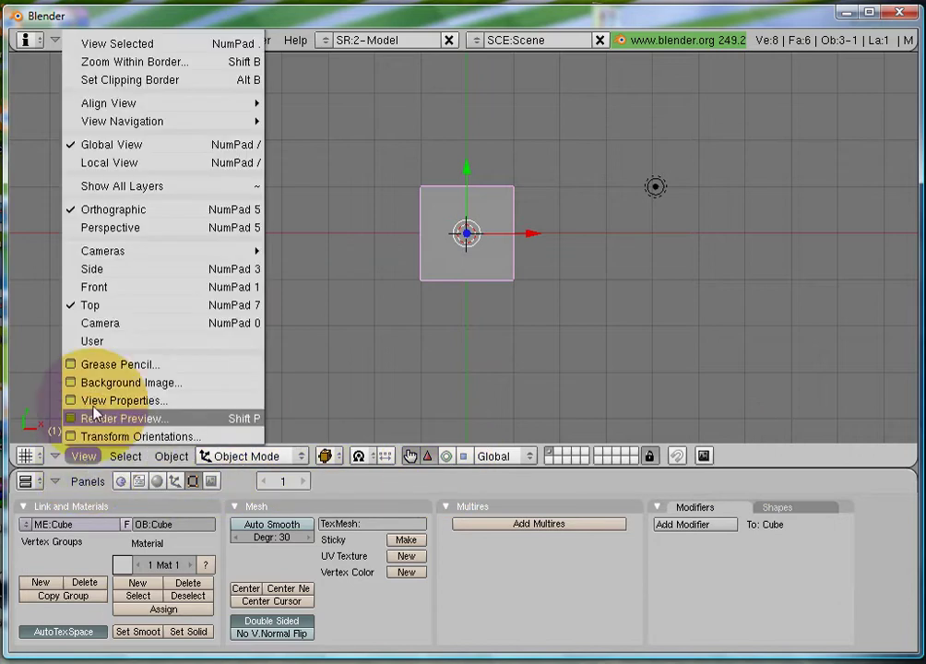
pyautogui.click(103, 273)
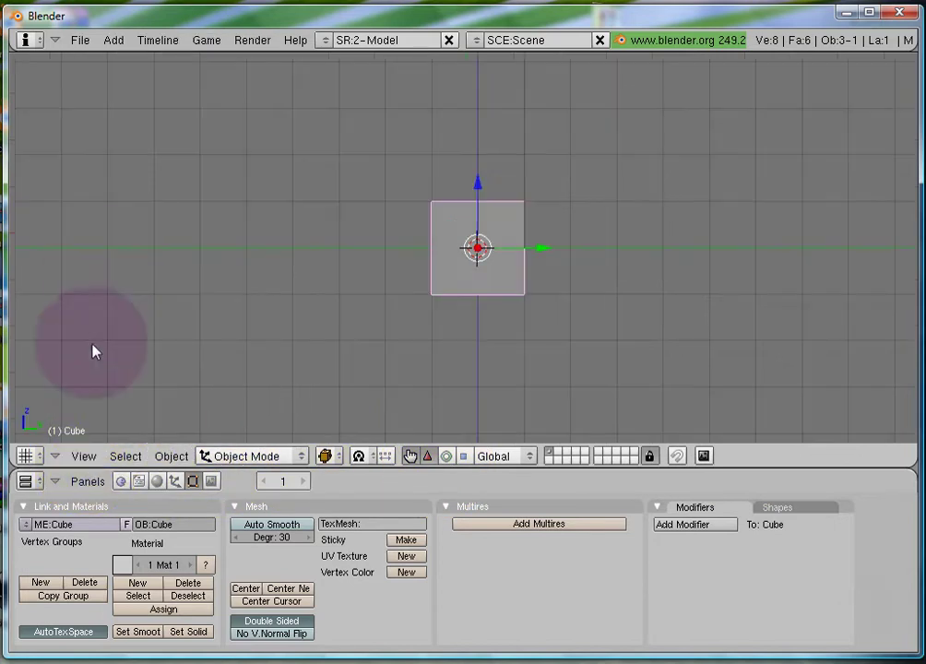
pyautogui.click(81, 455)
pyautogui.click(120, 292)
pyautogui.click(82, 456)
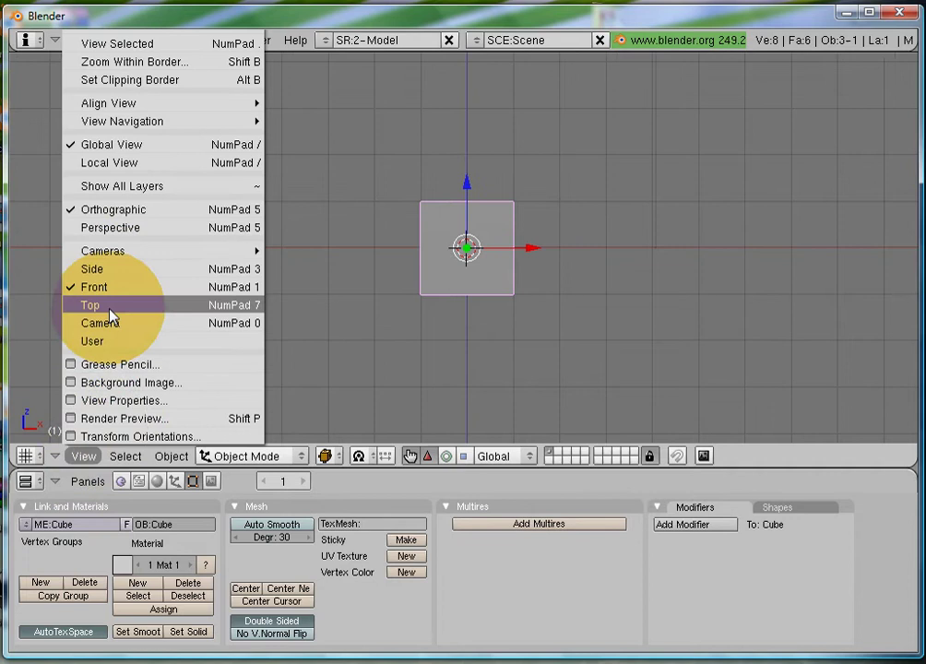
pyautogui.click(89, 304)
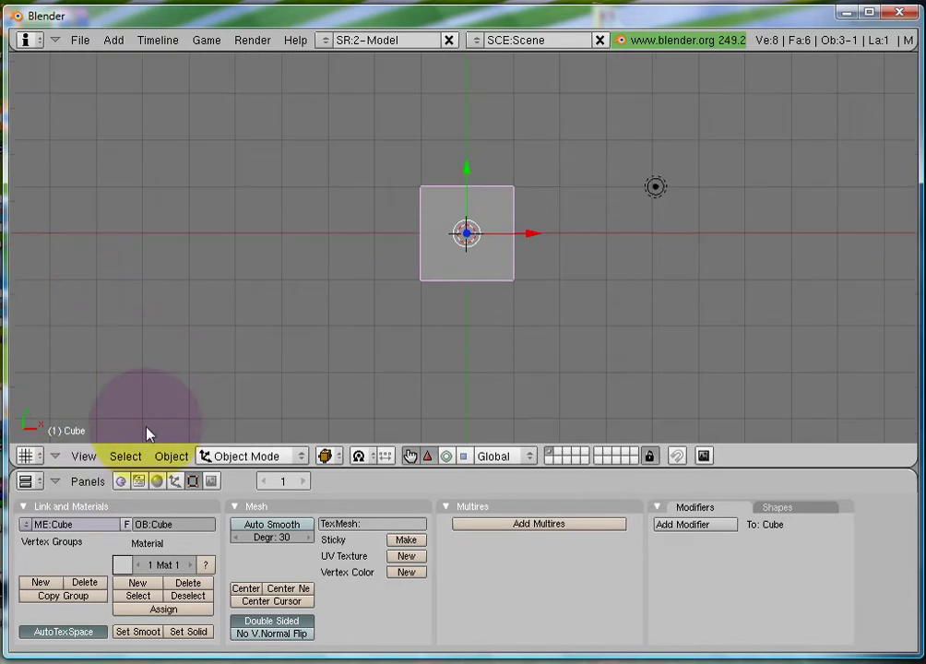
pyautogui.click(93, 460)
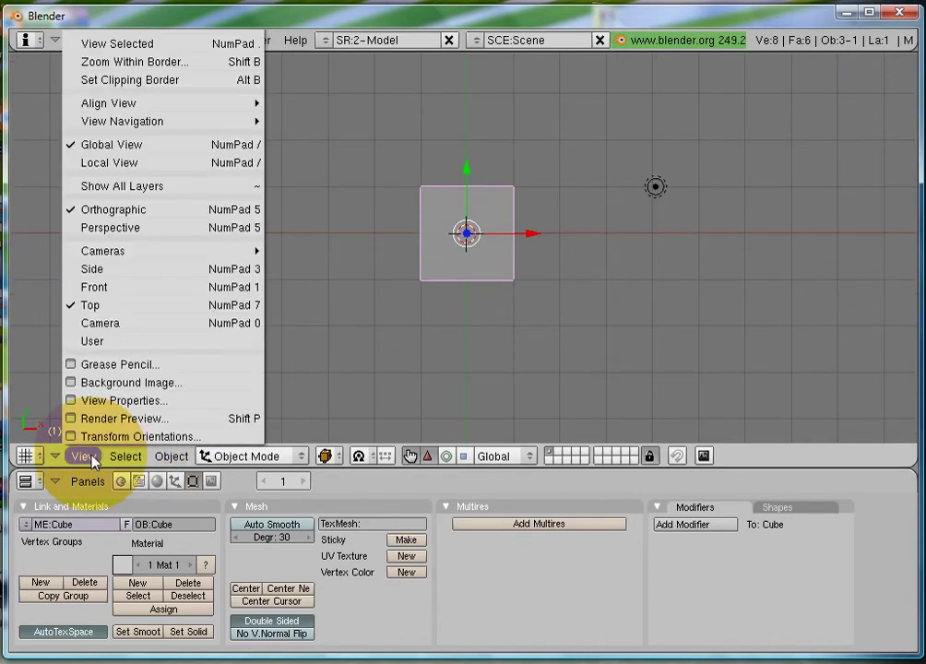
pyautogui.click(188, 295)
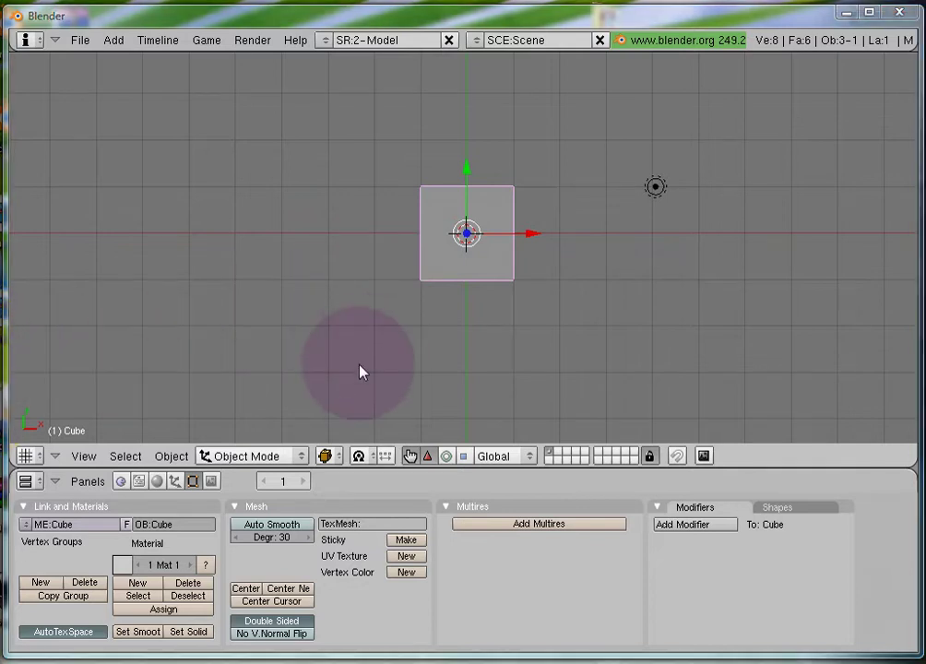
# Alternate between the camera view and the top view, ending in the top view
pyautogui.click(238, 449)
pyautogui.click(81, 458)
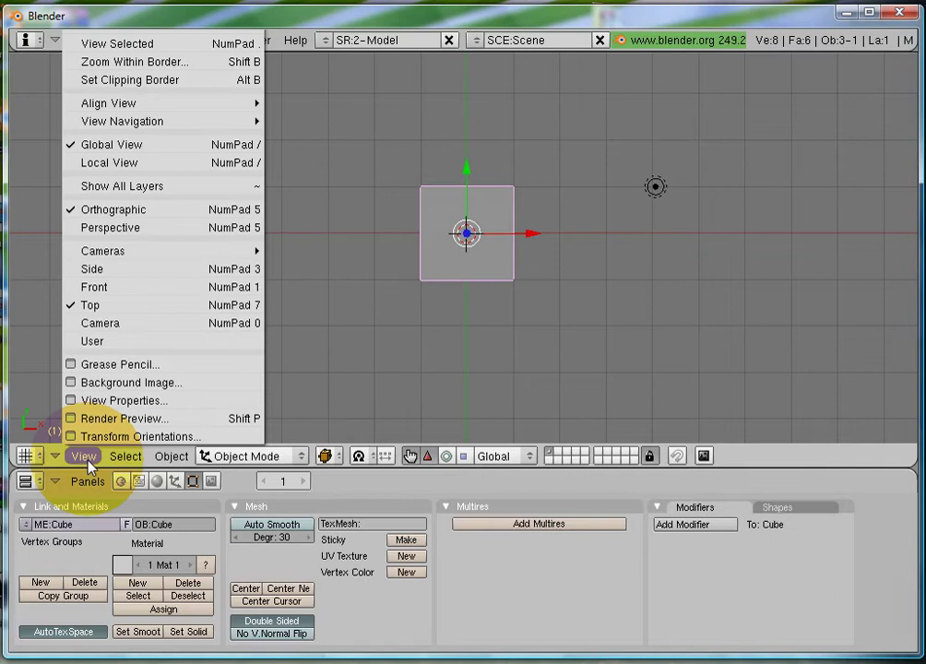
pyautogui.click(125, 324)
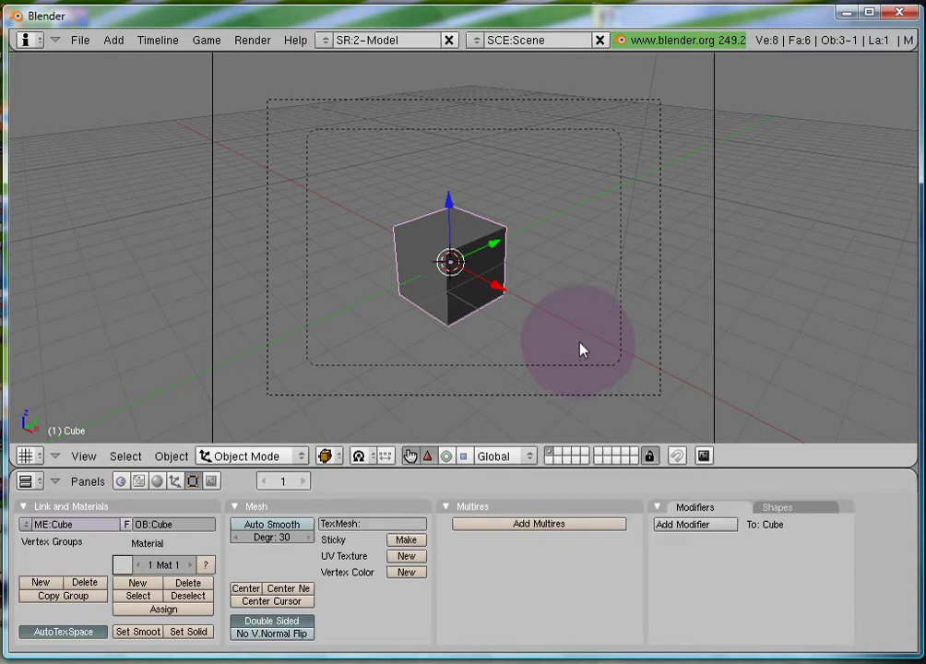
pyautogui.press('KP_7')
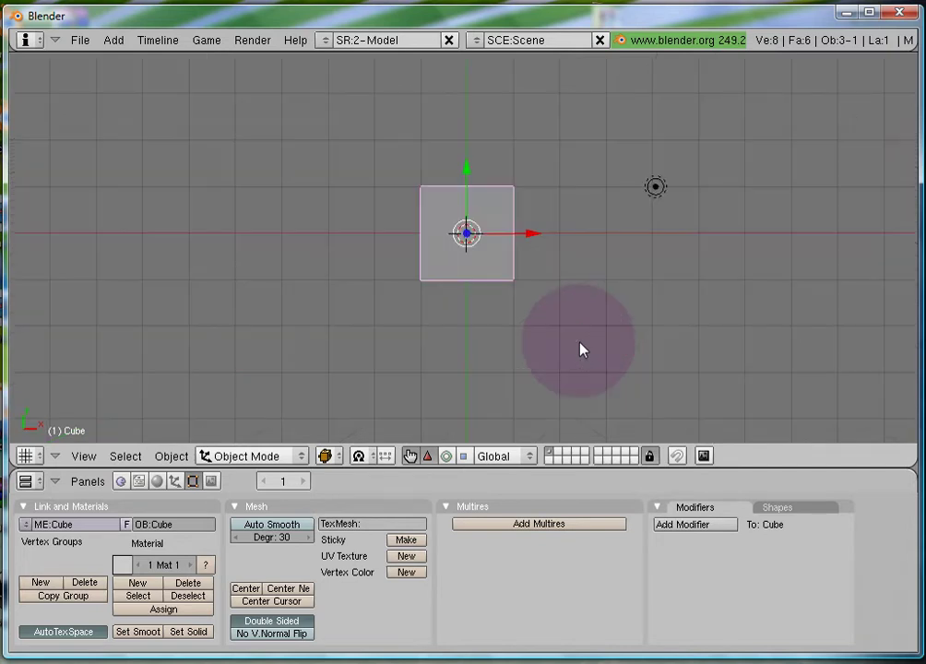
pyautogui.press('KP_0')
pyautogui.press('KP_7')
pyautogui.press('KP_0')
pyautogui.press('KP_7')
pyautogui.press('KP_0')
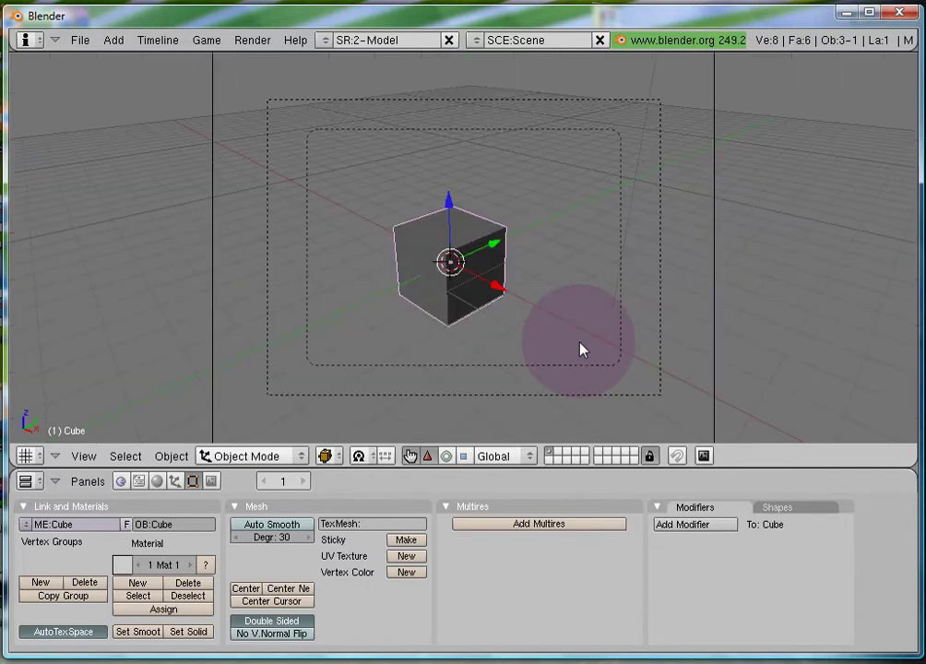
pyautogui.press('KP_7')
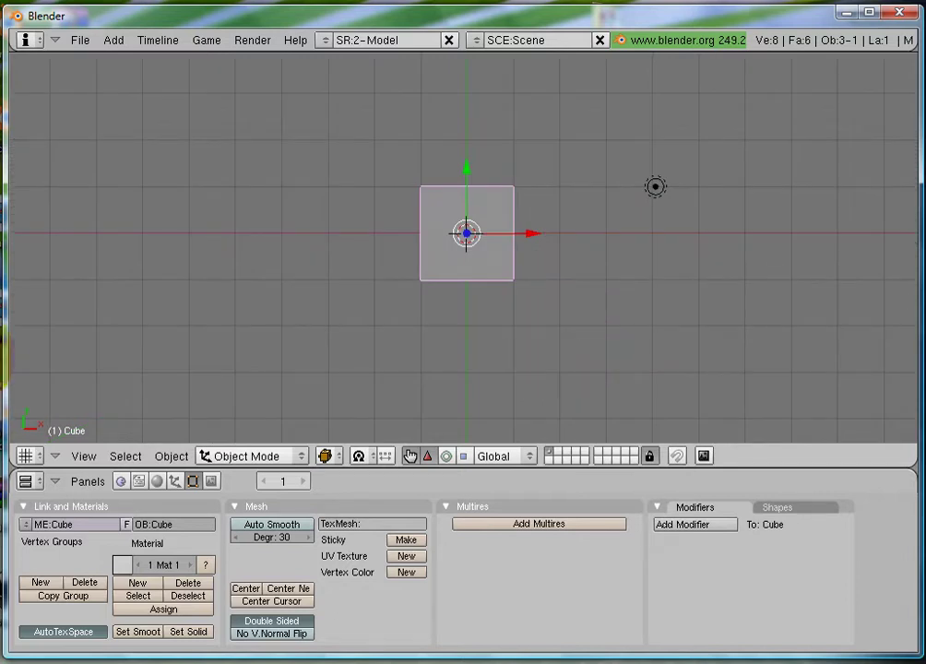
# Orbit the scene, restore the top view and zoom in on the cube
pyautogui.moveTo(660, 319); pyautogui.dragTo(653, 324, button='middle')
pyautogui.press('KP_7')
pyautogui.scroll(-2, 651, 327)
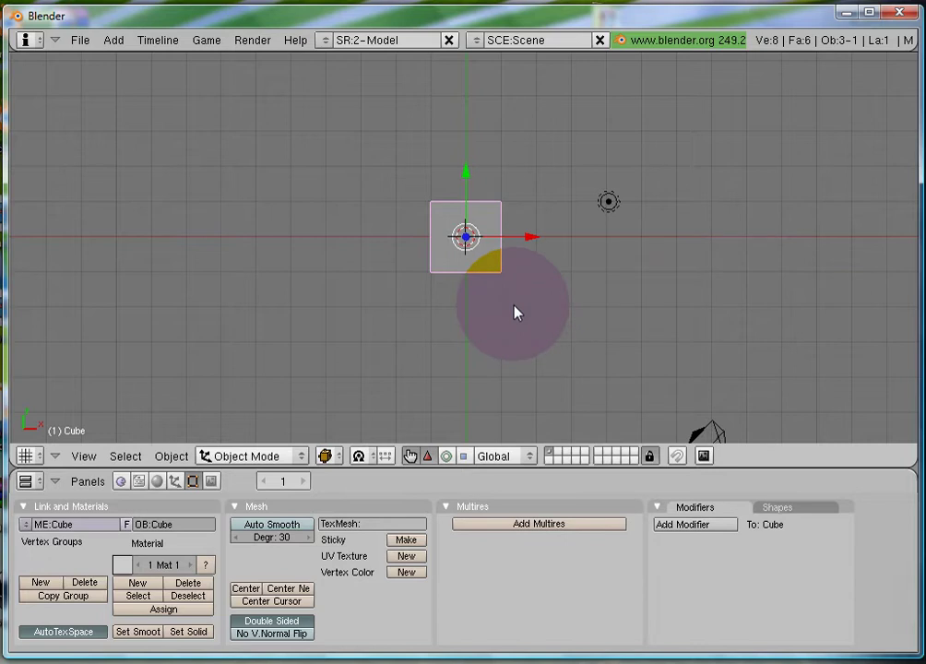
pyautogui.scroll(1, 514, 313)
pyautogui.scroll(-1, 515, 313)
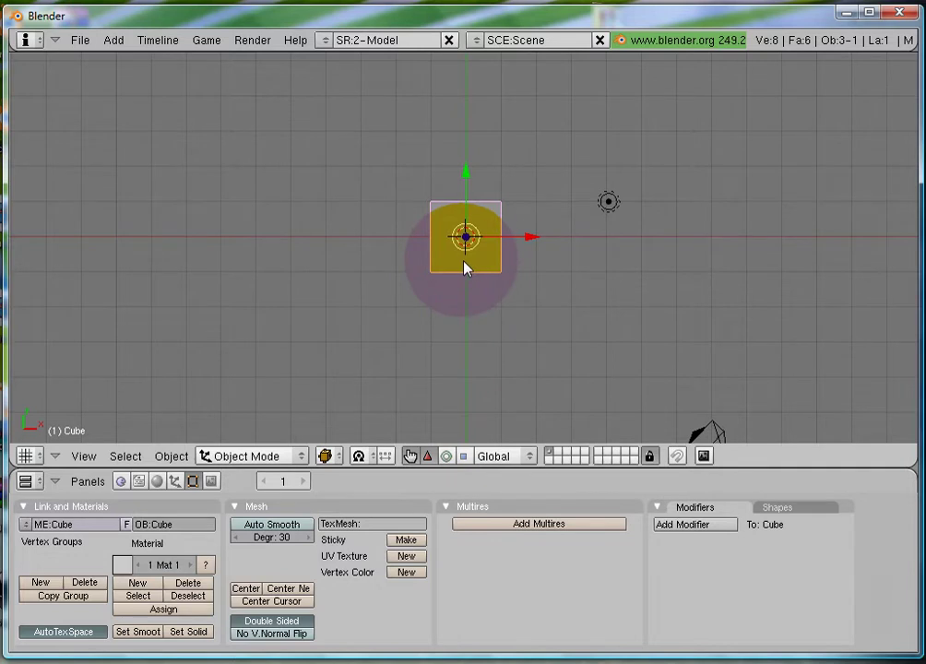
pyautogui.scroll(4, 476, 266)
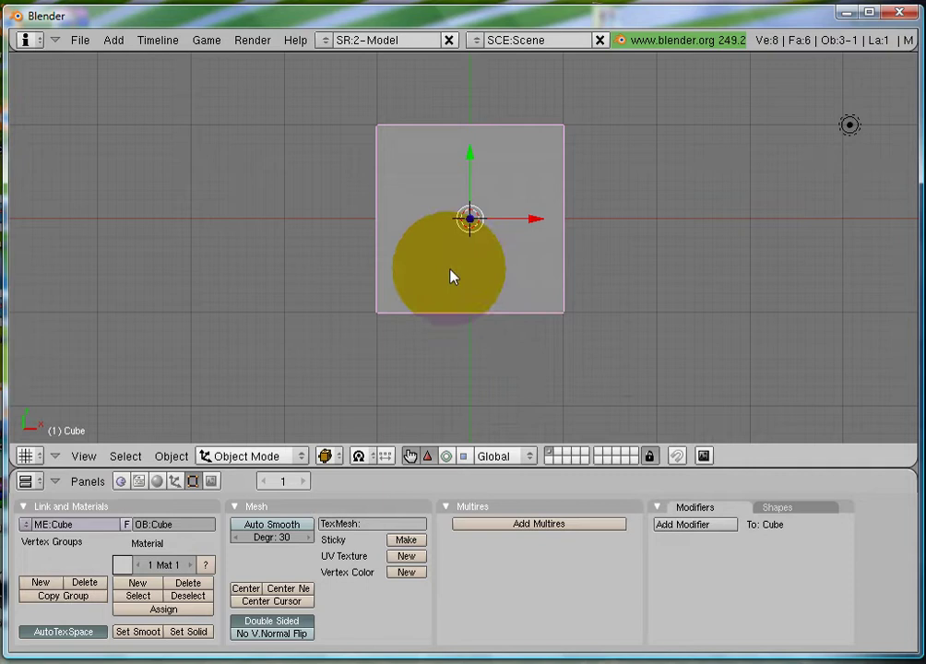
# Clear the selection and select the lamp, cube and camera together
pyautogui.press('a')
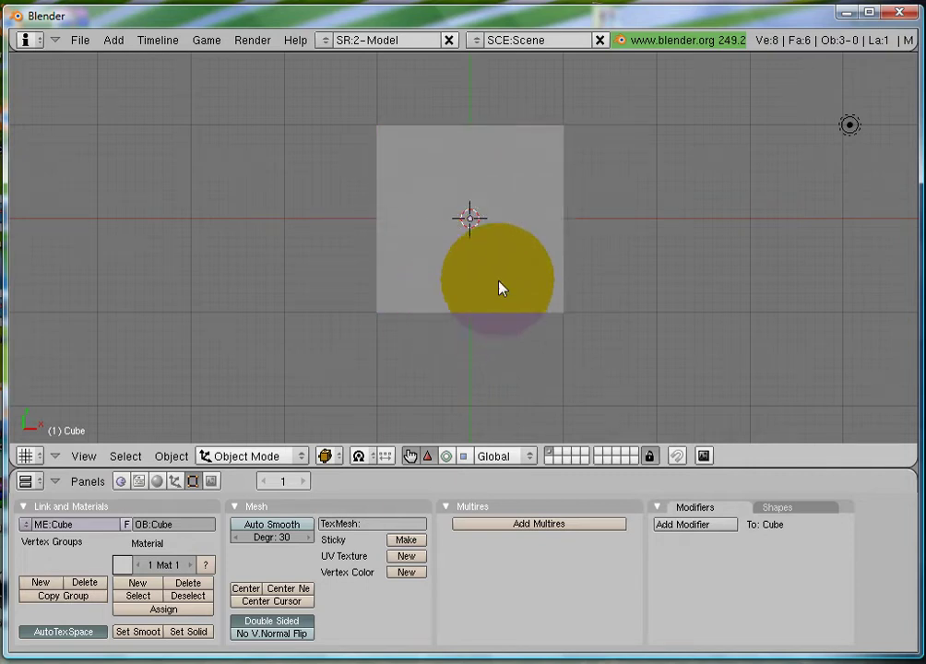
pyautogui.scroll(-3, 506, 286)
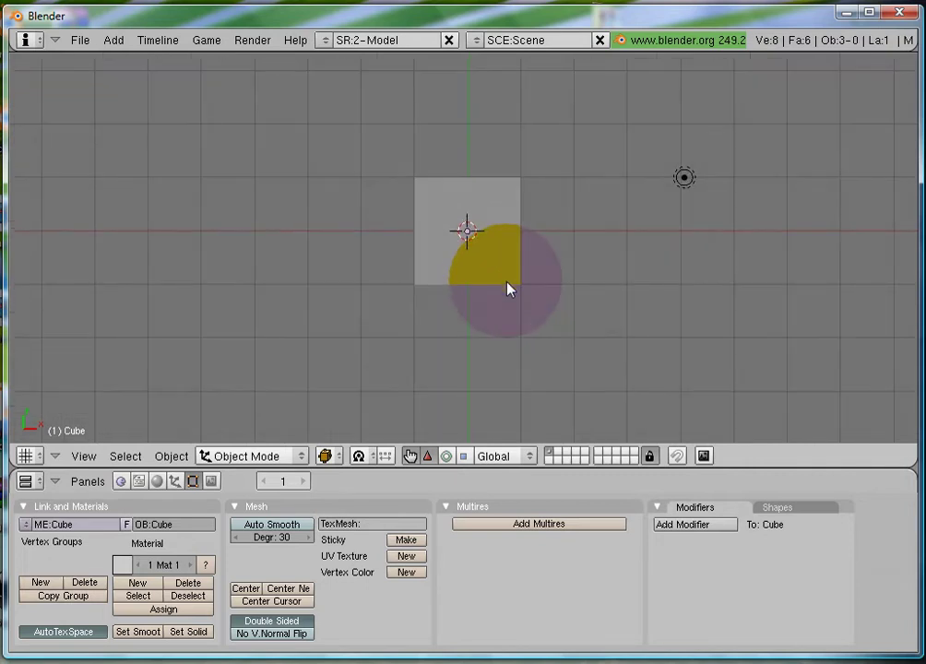
pyautogui.scroll(-2, 506, 286)
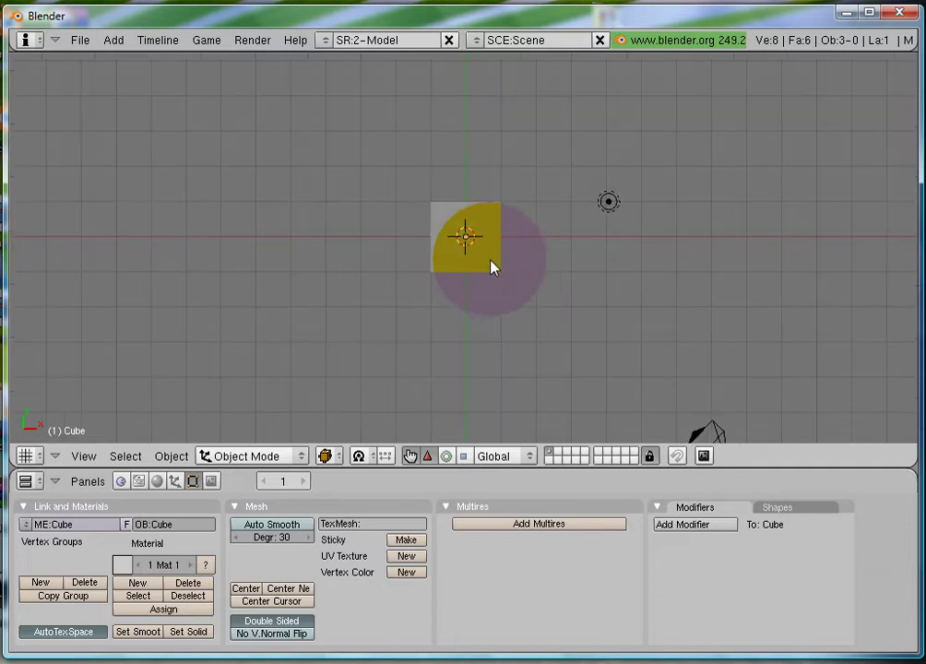
pyautogui.rightClick(609, 205)
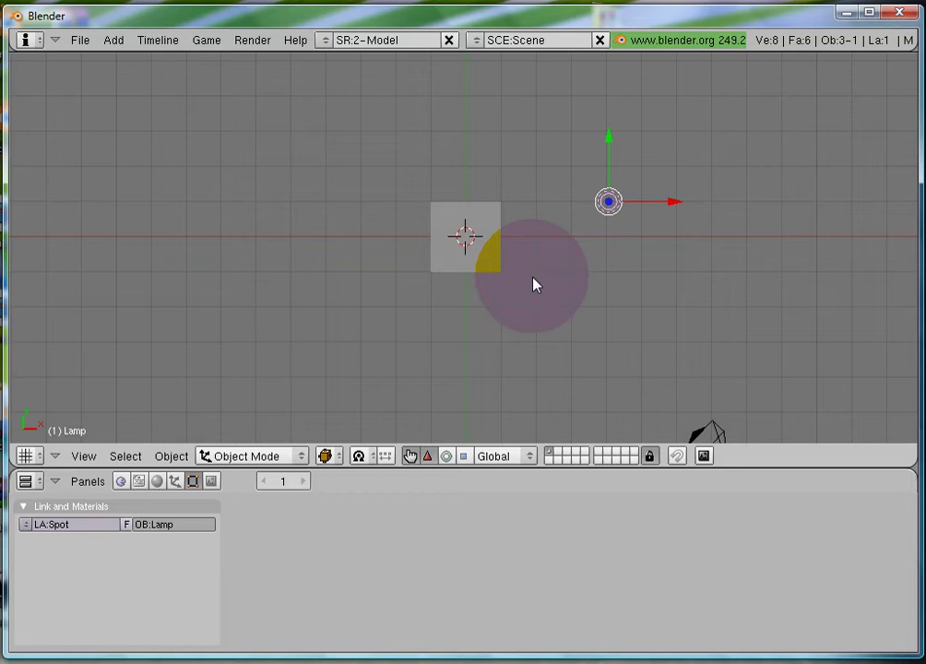
pyautogui.rightClick(477, 271)
pyautogui.scroll(-2, 609, 360)
pyautogui.rightClick(618, 375)
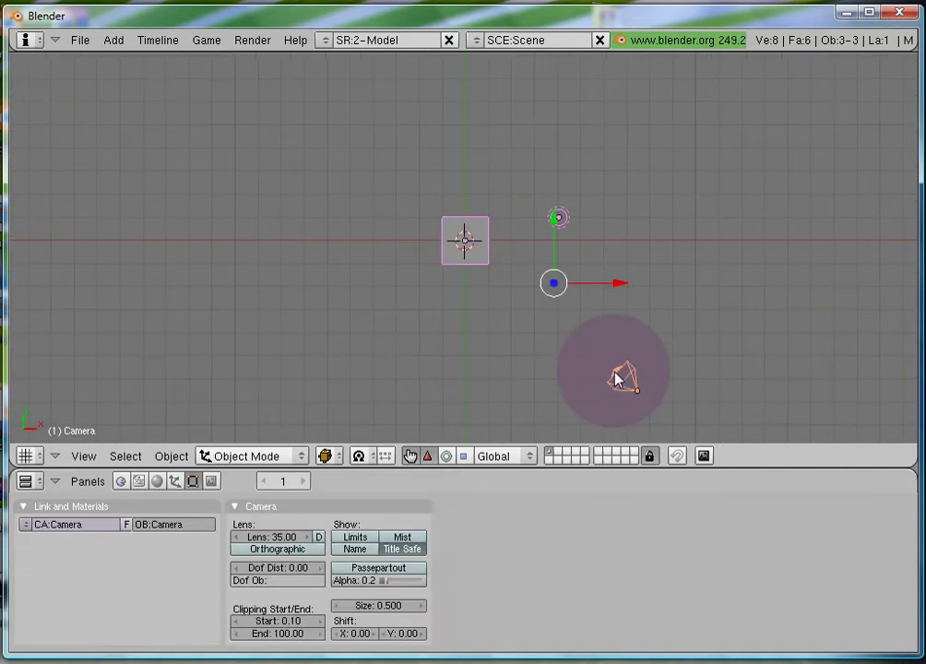
pyautogui.scroll(4, 574, 324)
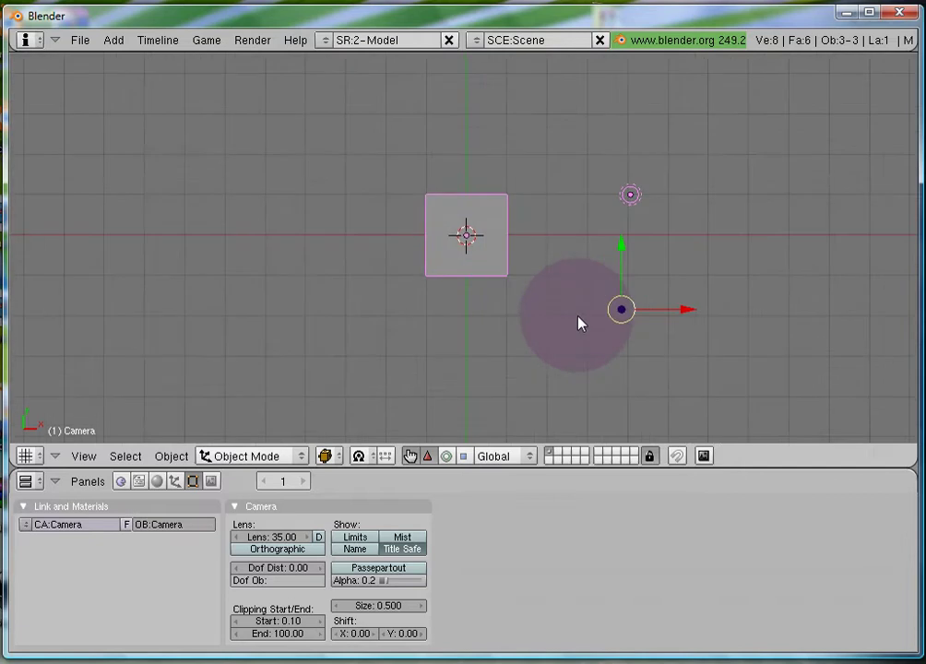
pyautogui.scroll(1, 583, 319)
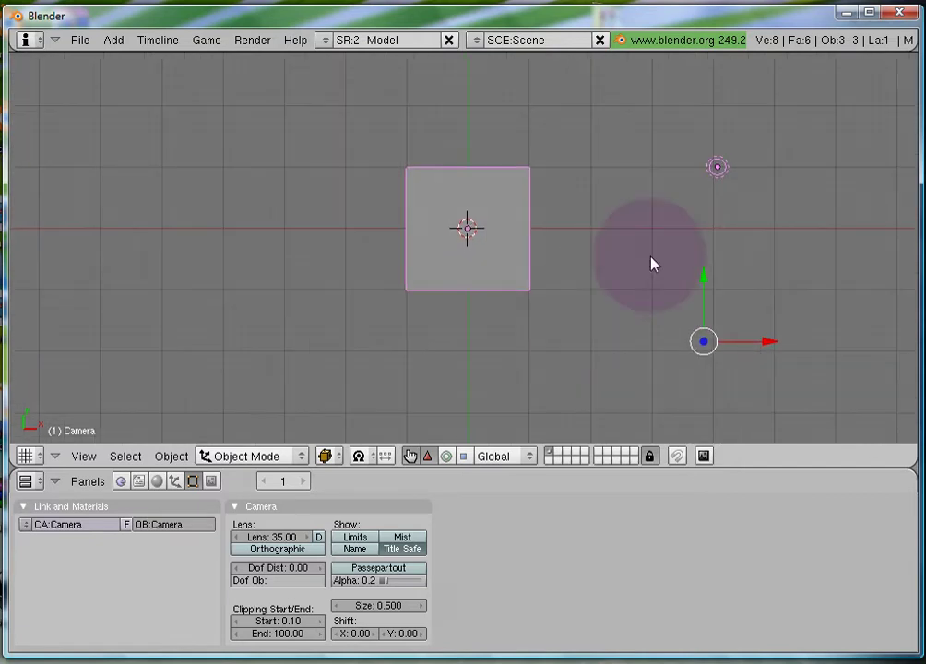
# Remove the lamp from the selection, and reduce the selection to only the cube
pyautogui.rightClick(716, 171)
pyautogui.hotkey('shift', 'd')
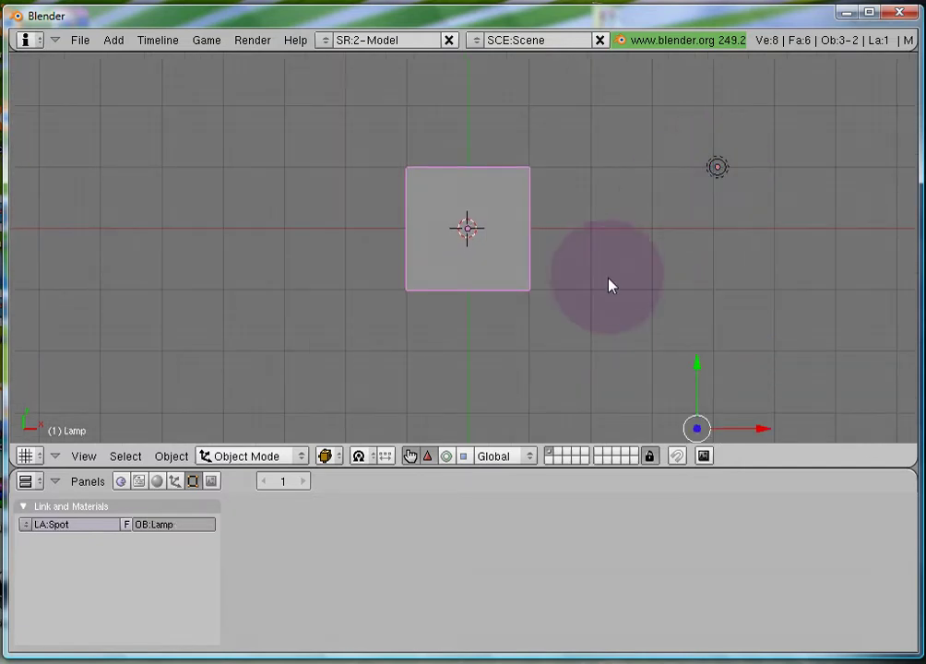
pyautogui.scroll(-4, 608, 284)
pyautogui.scroll(-1, 614, 295)
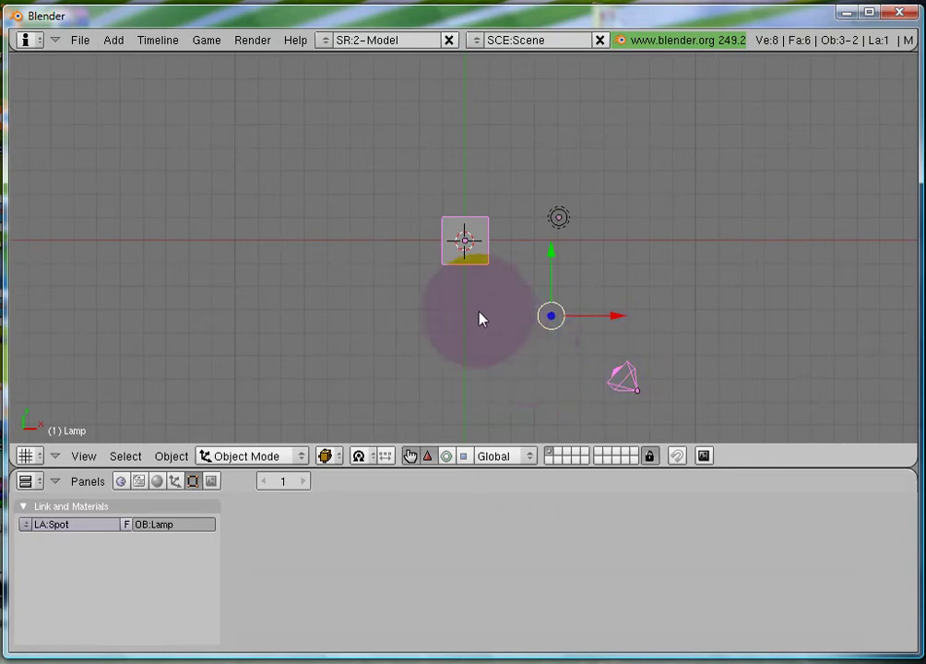
pyautogui.click(468, 242)
pyautogui.rightClick(467, 243)
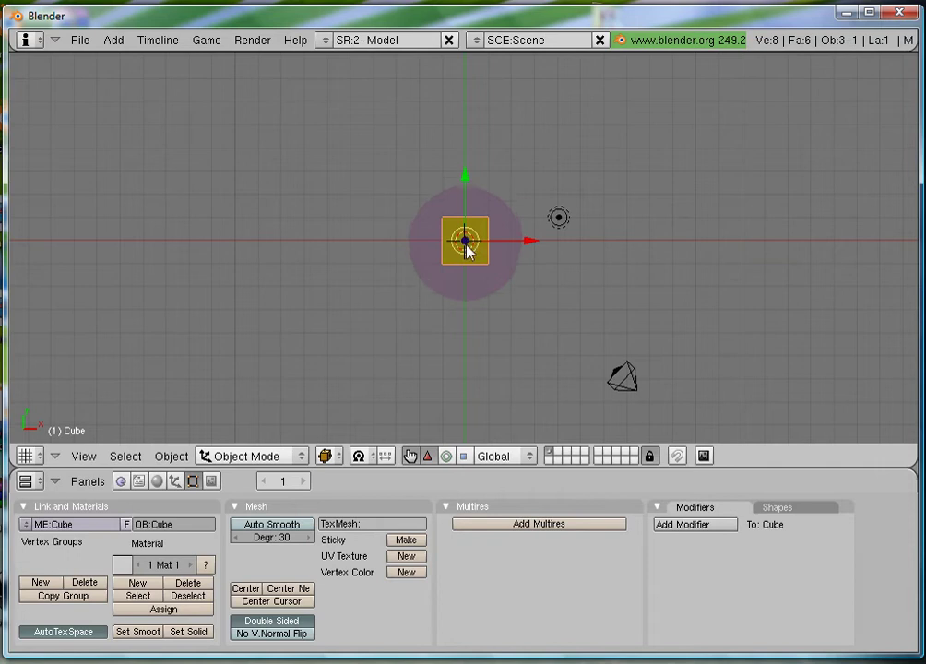
# Select all objects, narrow the selection to the cube and the lamp, and deselect everything
pyautogui.press('a')
pyautogui.press('a')
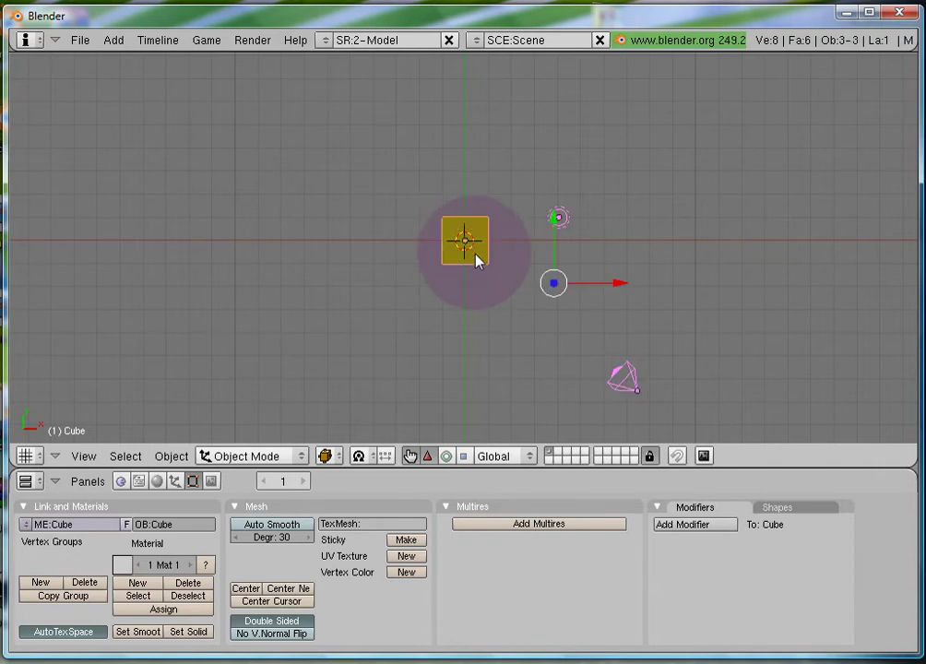
pyautogui.rightClick(486, 258)
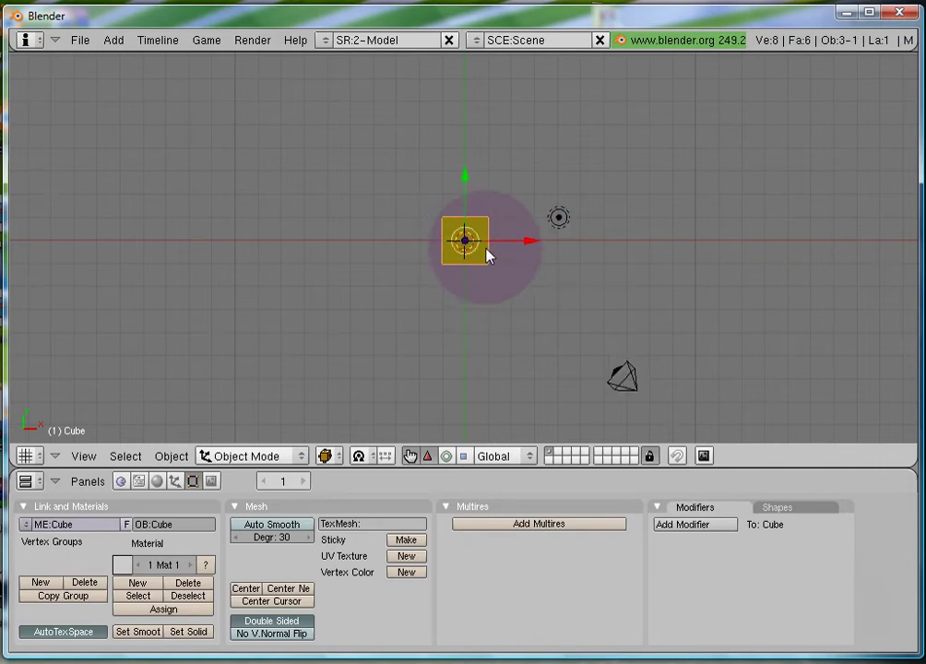
pyautogui.keyDown('shift'); pyautogui.rightClick(558, 219); pyautogui.keyUp('shift')
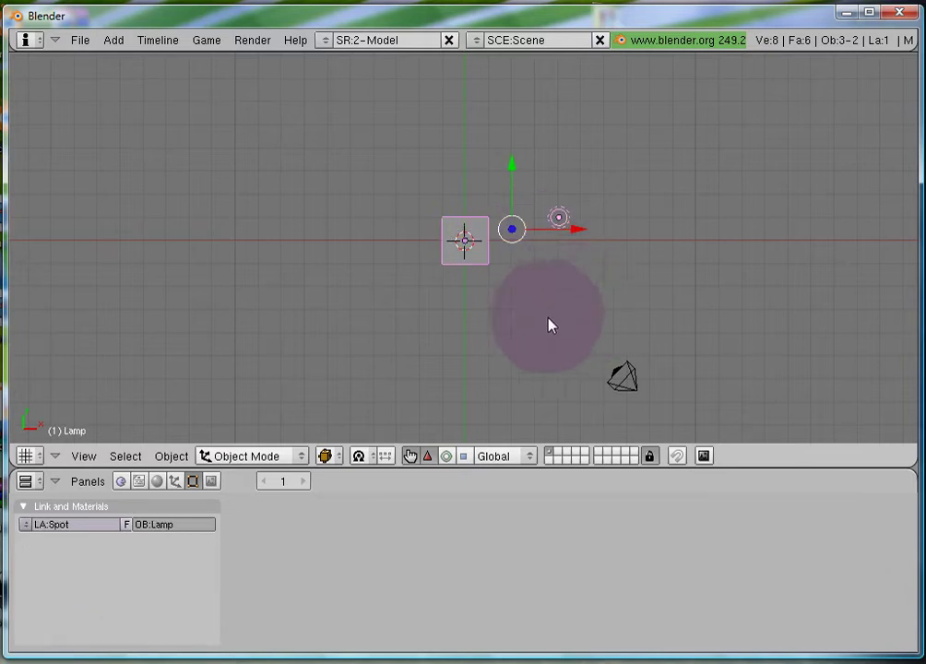
pyautogui.press('a')
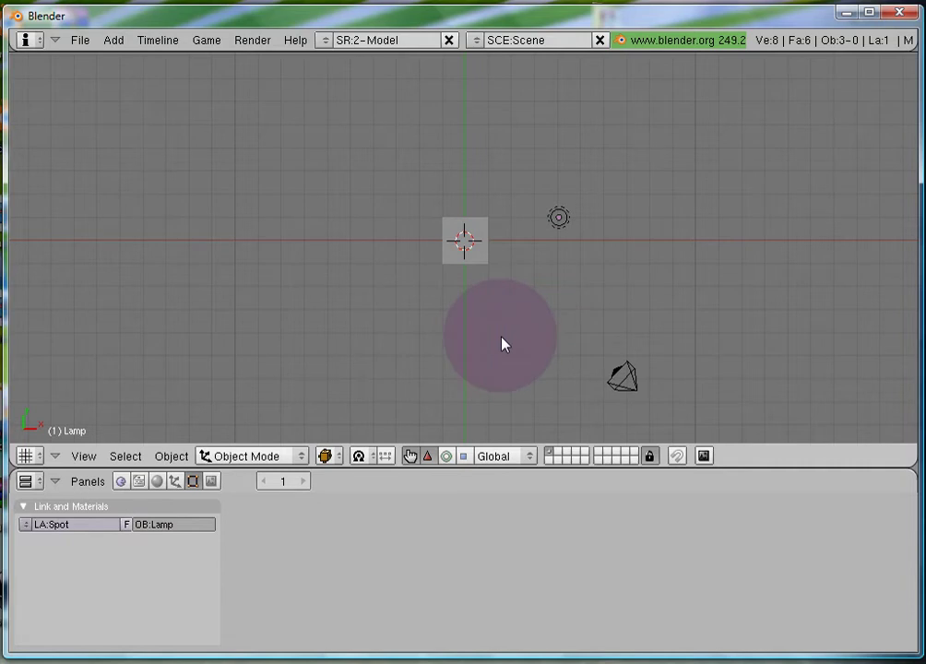
# Select the cube and move it freehand to about 3 units left of and 1 unit below the origin
pyautogui.scroll(3, 512, 323)
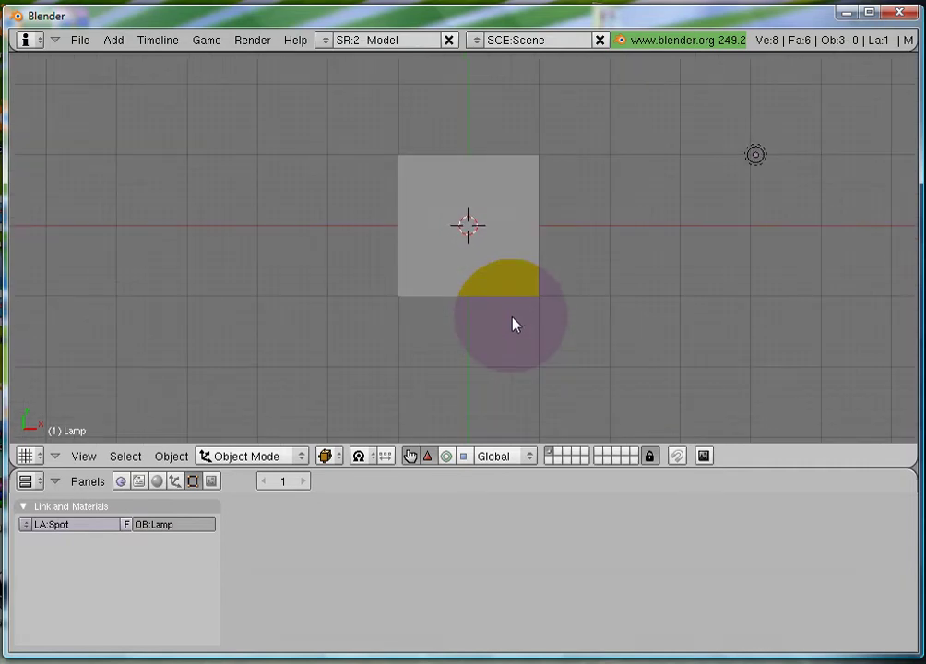
pyautogui.rightClick(439, 267)
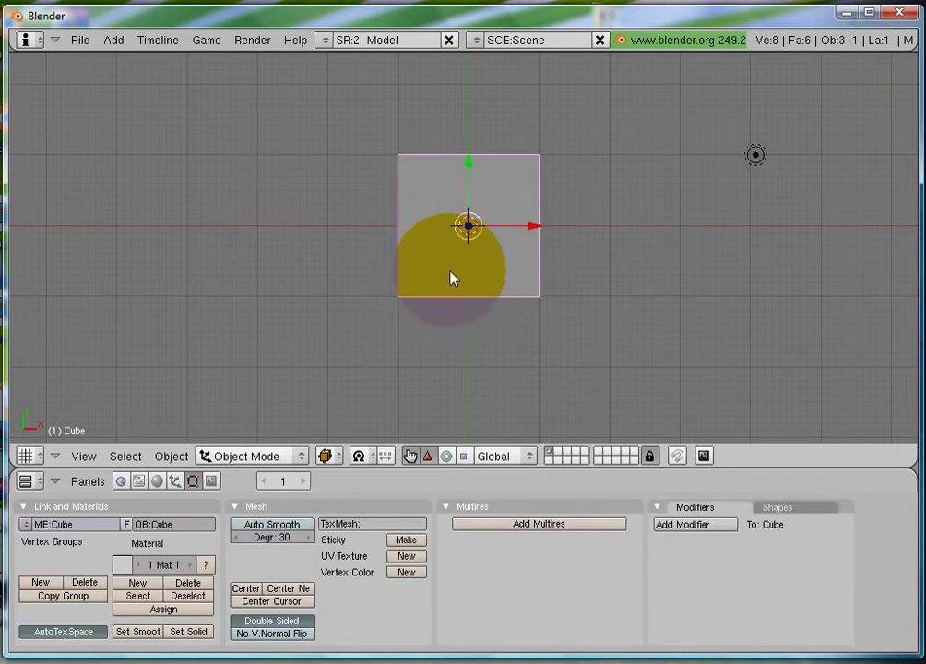
pyautogui.press('g')
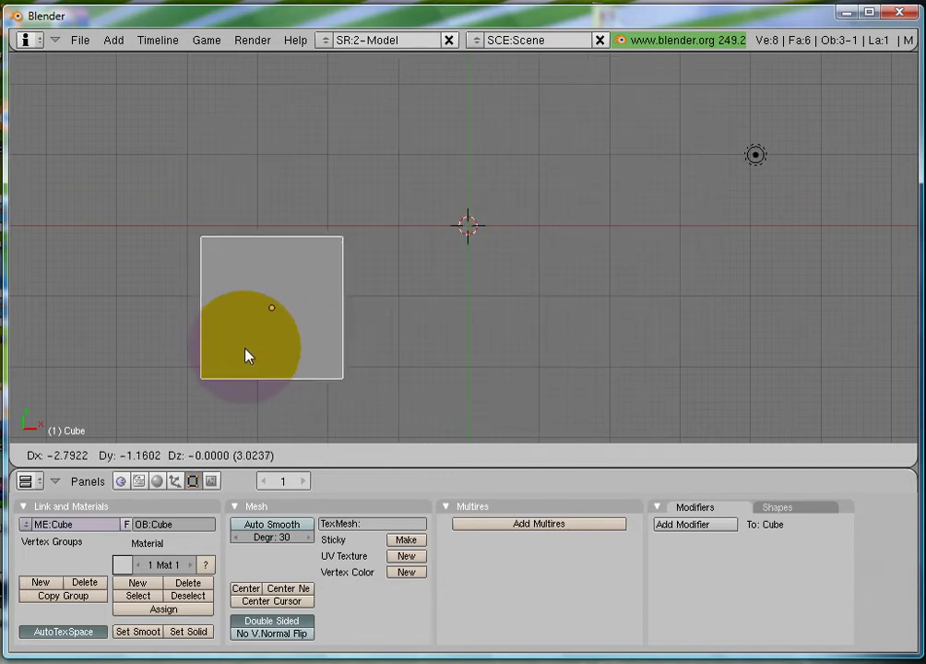
pyautogui.click(233, 351)
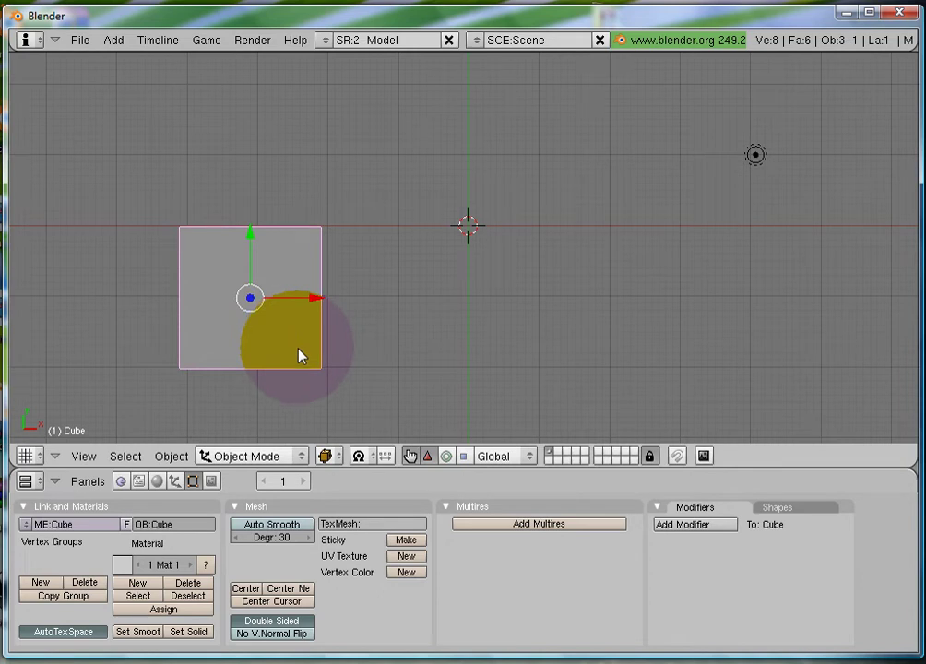
# Clear the cube's location so it sits at the origin, and try another freehand move
pyautogui.hotkey('alt', 'g')
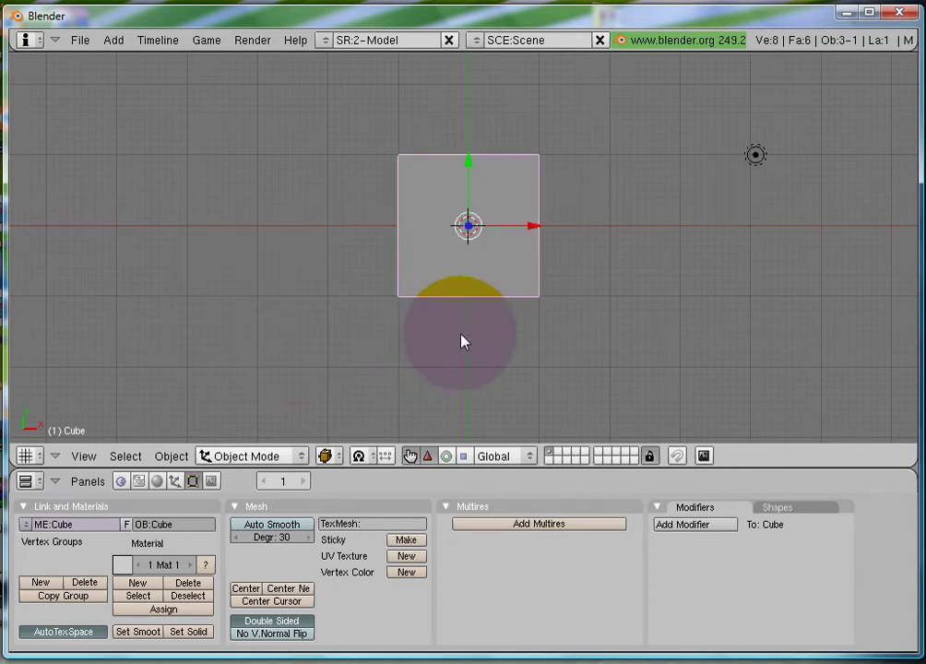
pyautogui.press('g')
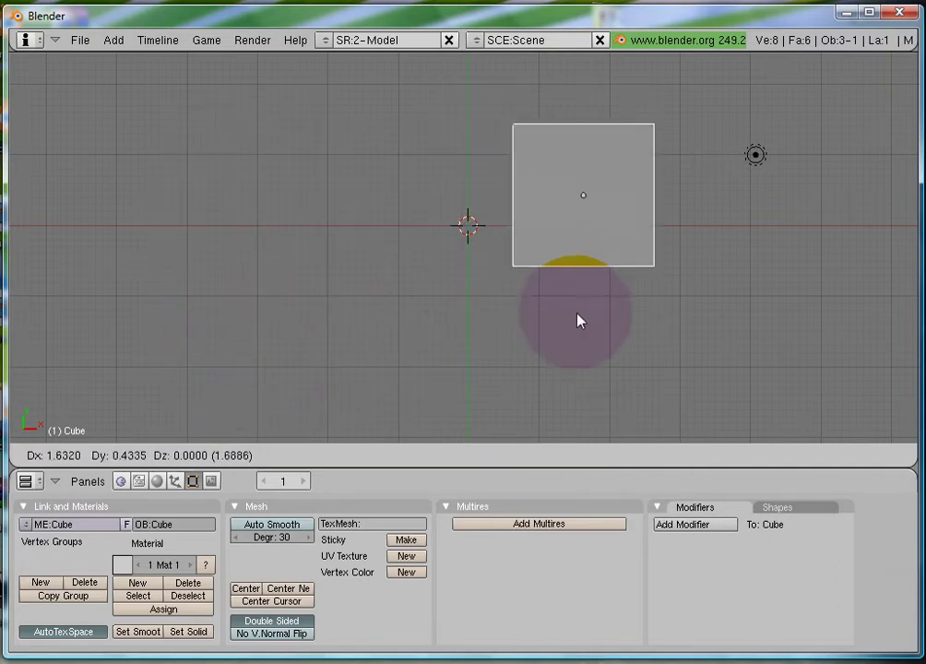
pyautogui.press('Escape')
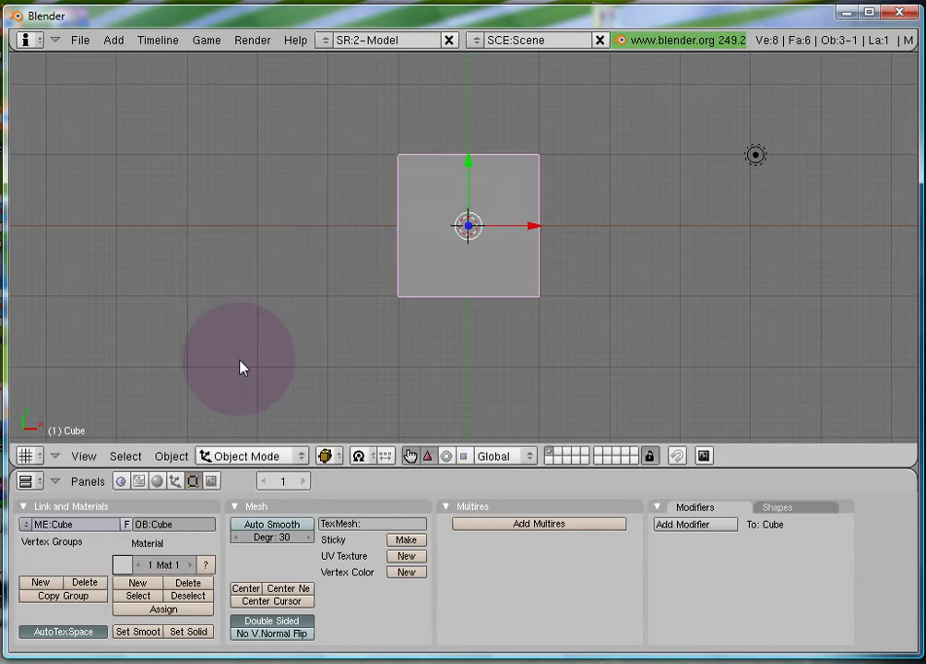
# Rotate the cube freehand in the top view, undo the rotation, and try a second freehand rotation
pyautogui.scroll(-5, 540, 335)
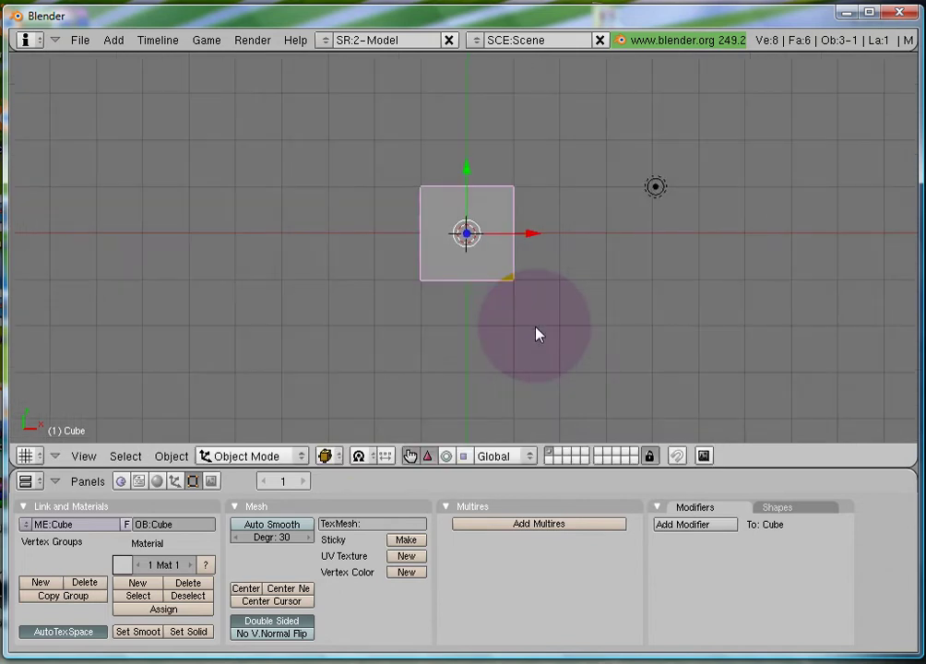
pyautogui.scroll(5, 540, 335)
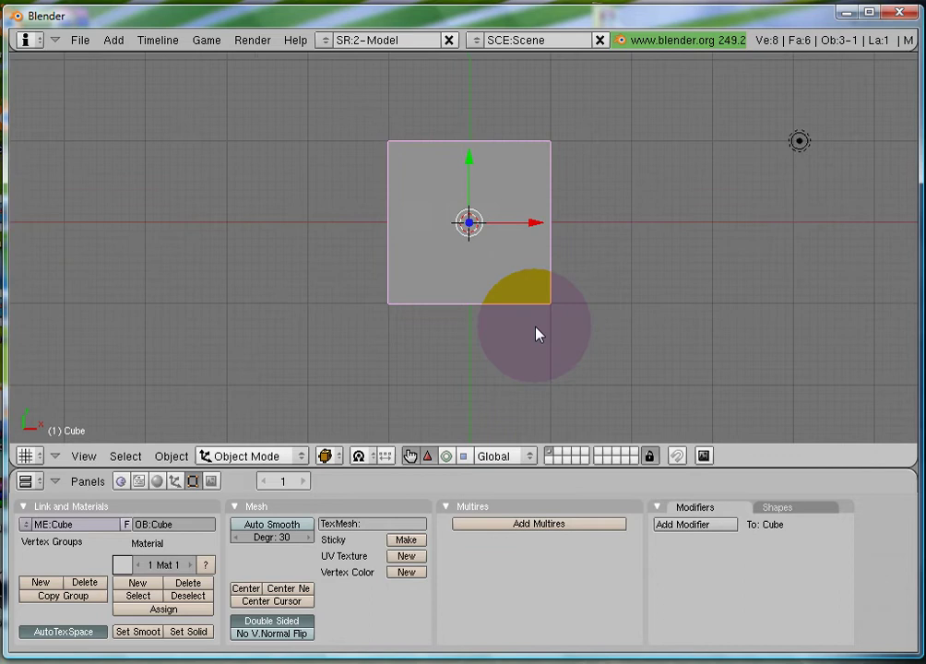
pyautogui.press('r')
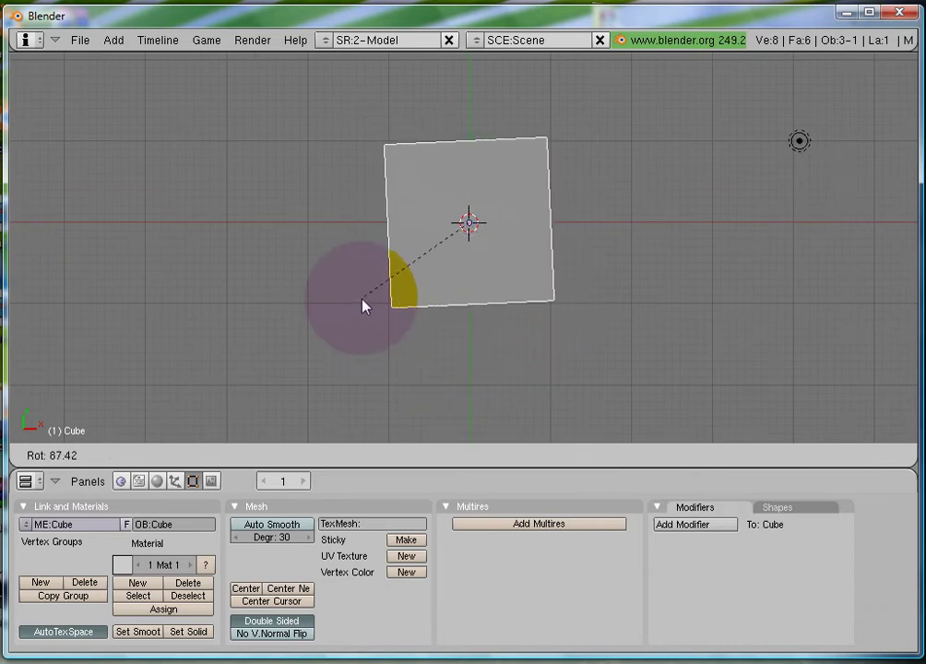
pyautogui.click(532, 375)
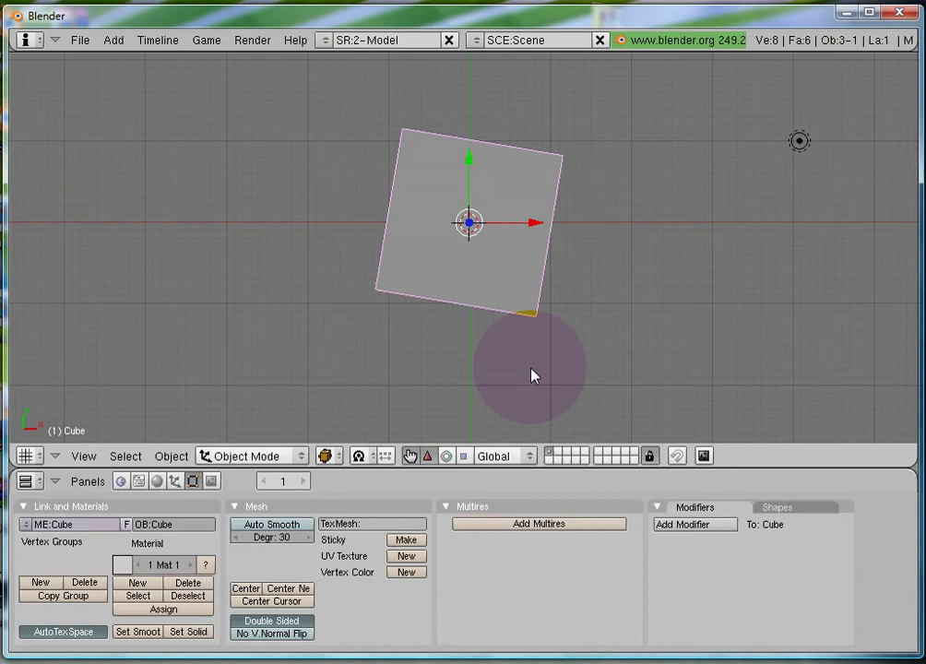
pyautogui.hotkey('ctrl', 'z')
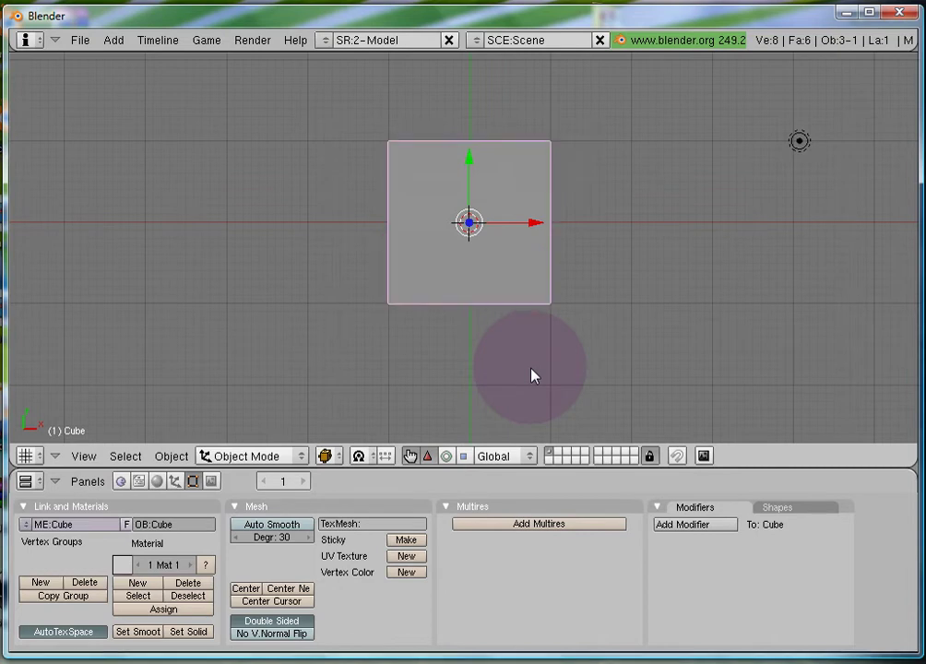
pyautogui.press('r')
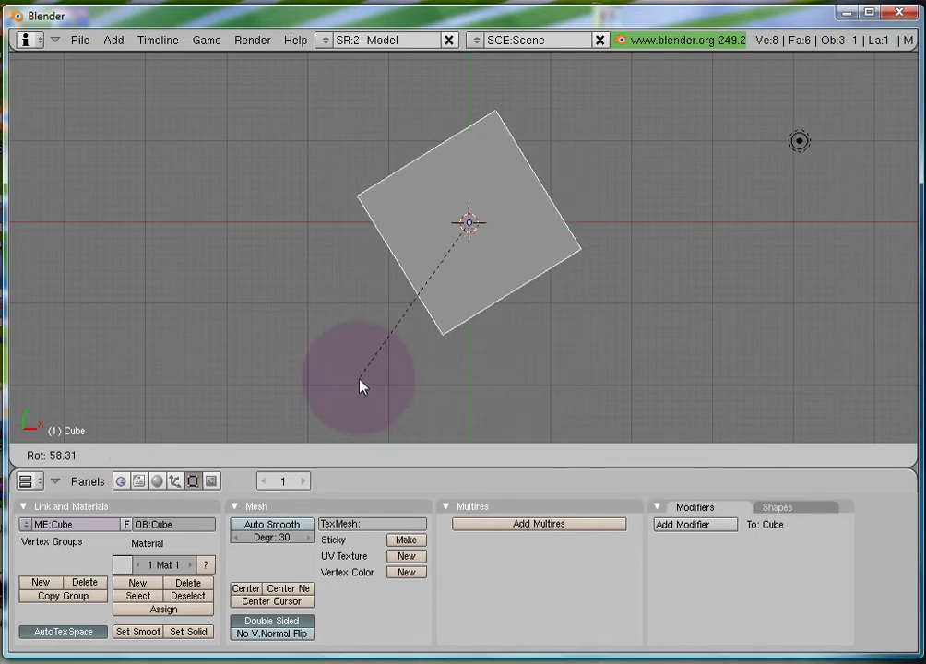
pyautogui.rightClick(449, 419)
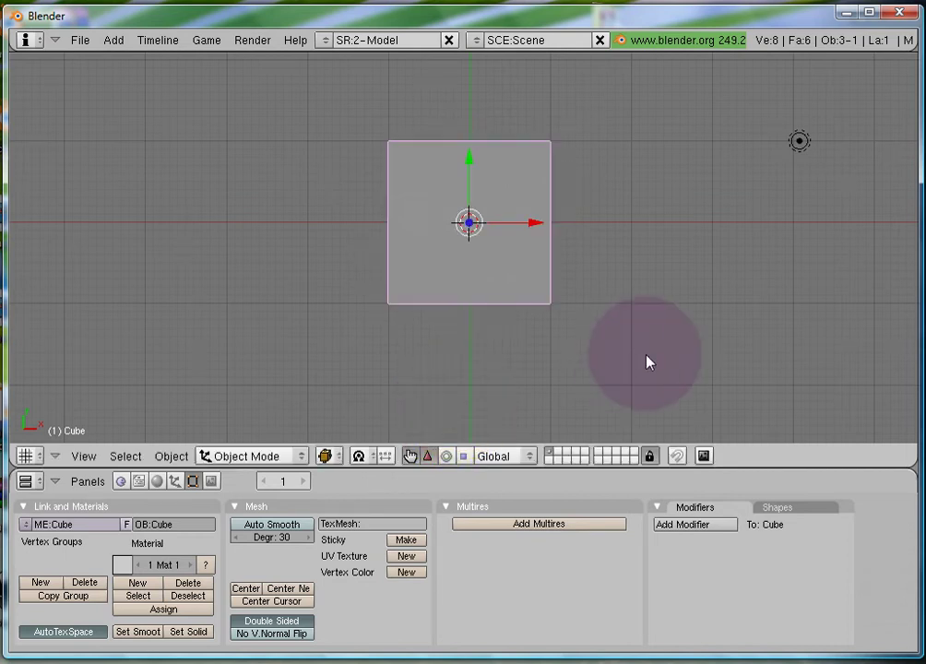
# Try to enlarge the cube freehand in the top view
pyautogui.scroll(-3, 648, 363)
pyautogui.scroll(3, 649, 362)
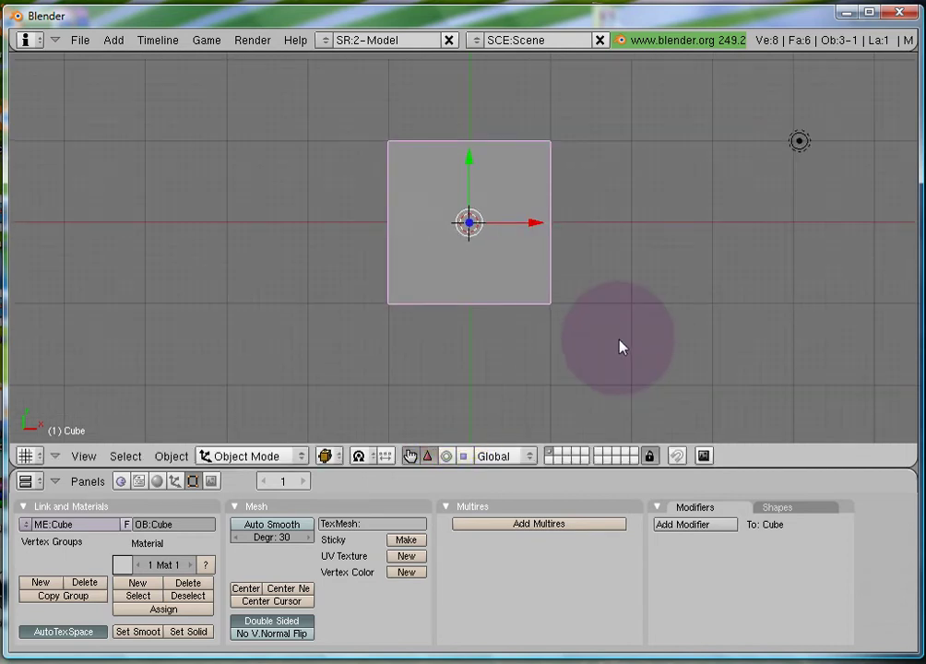
pyautogui.press('s')
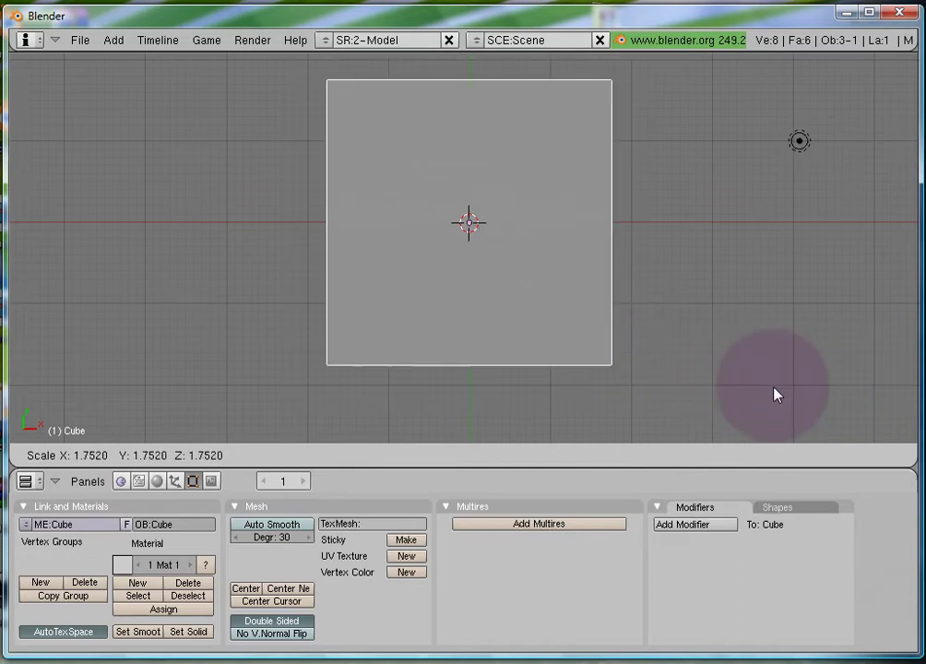
pyautogui.rightClick(790, 393)
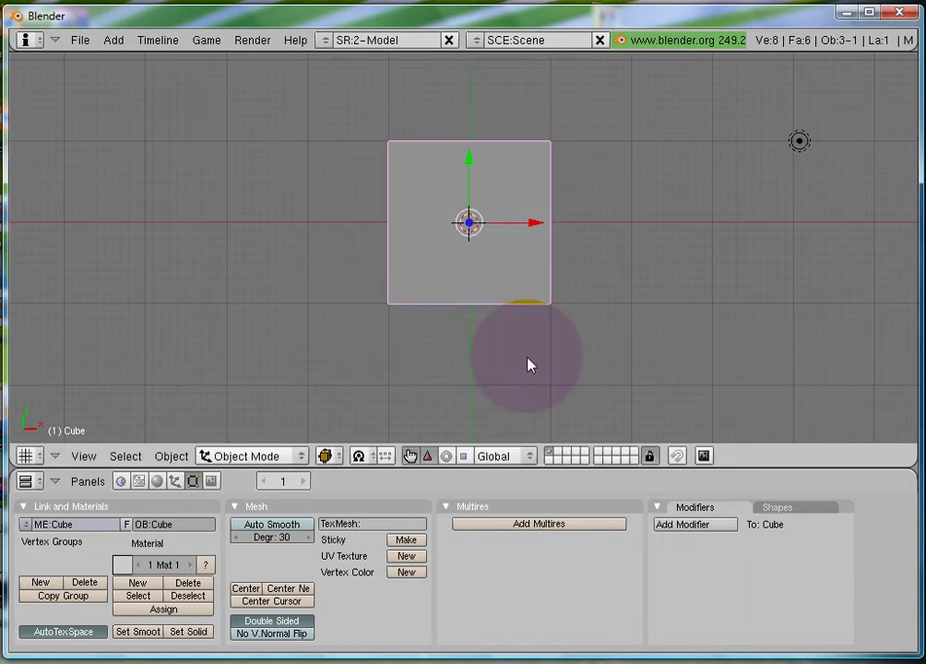
# Scale the cube to about twice its size and clear its scale
pyautogui.press('s')
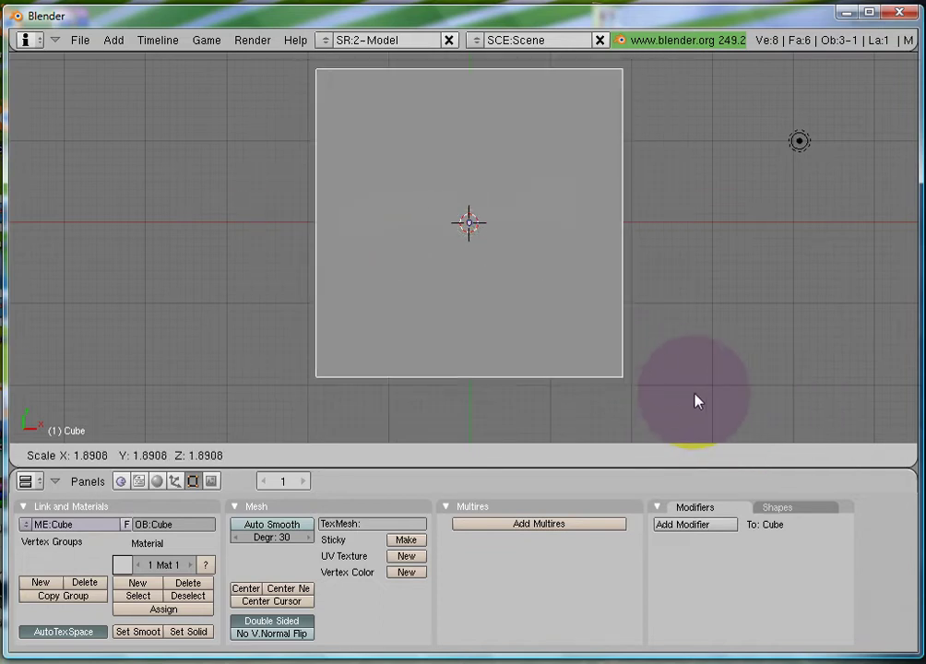
pyautogui.click(701, 403)
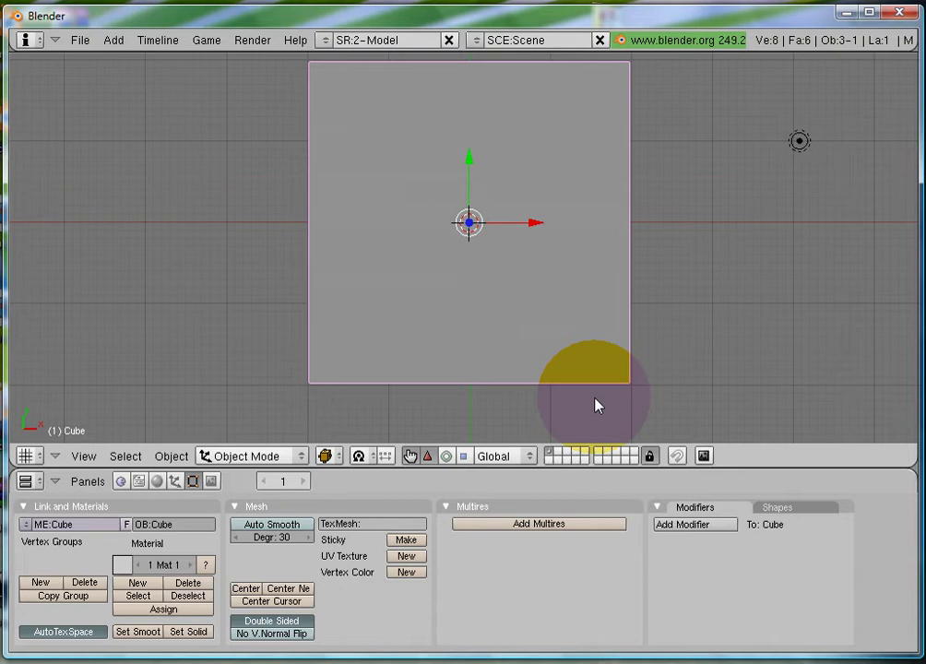
pyautogui.hotkey('alt', 's')
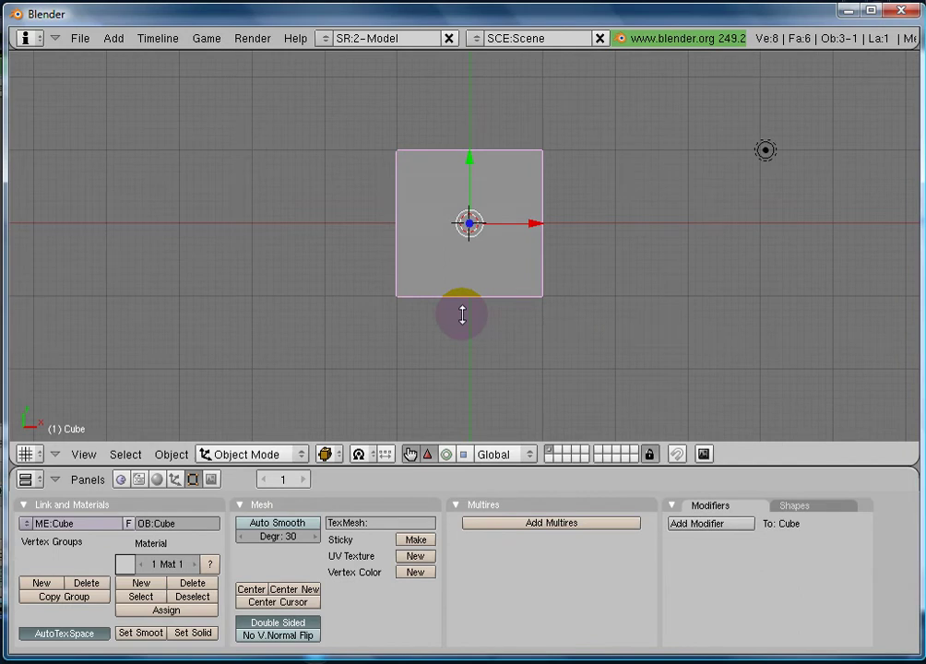
# Switch to the camera view and try moving the cube along the global X, Y and Z axes in turn
pyautogui.press('KP_0')
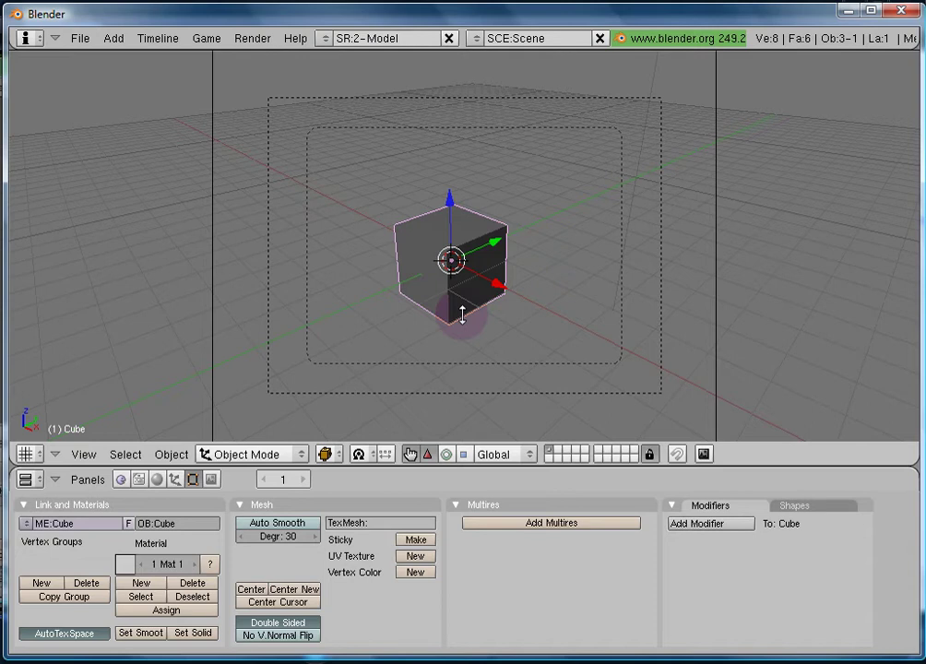
pyautogui.press('g')
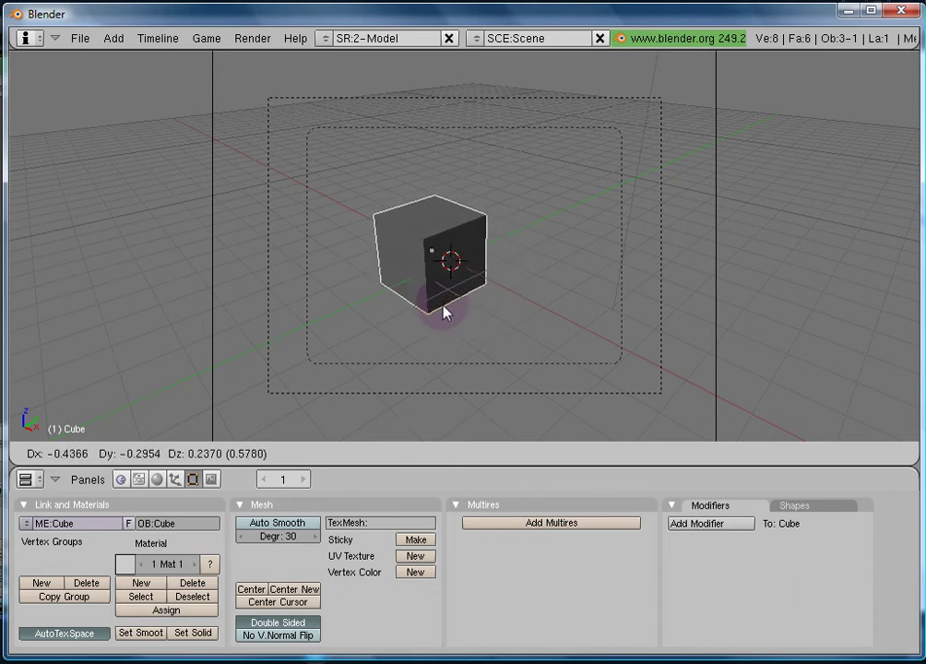
pyautogui.press('x')
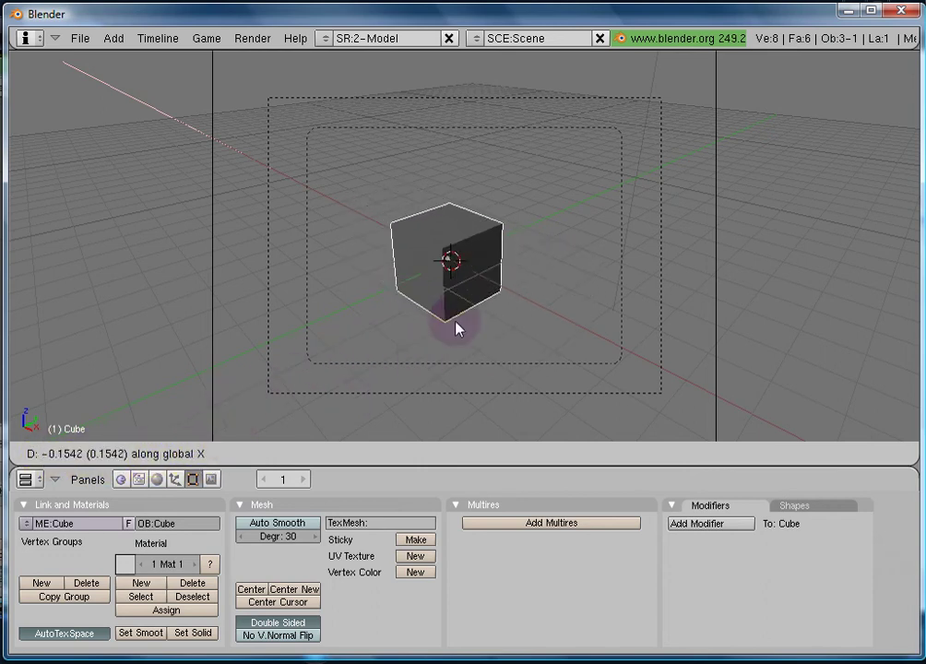
pyautogui.press('y')
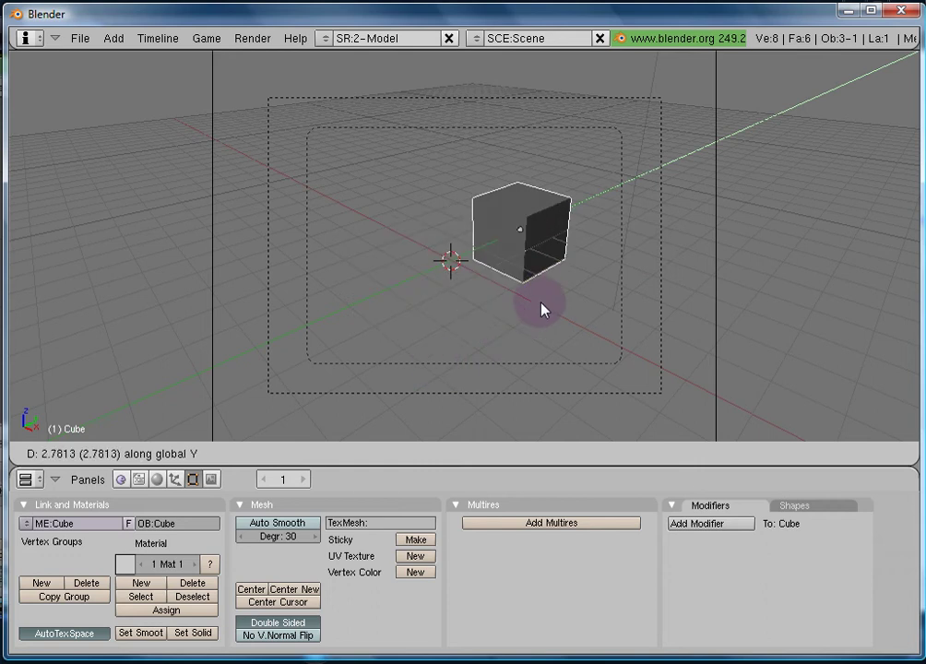
pyautogui.press('z')
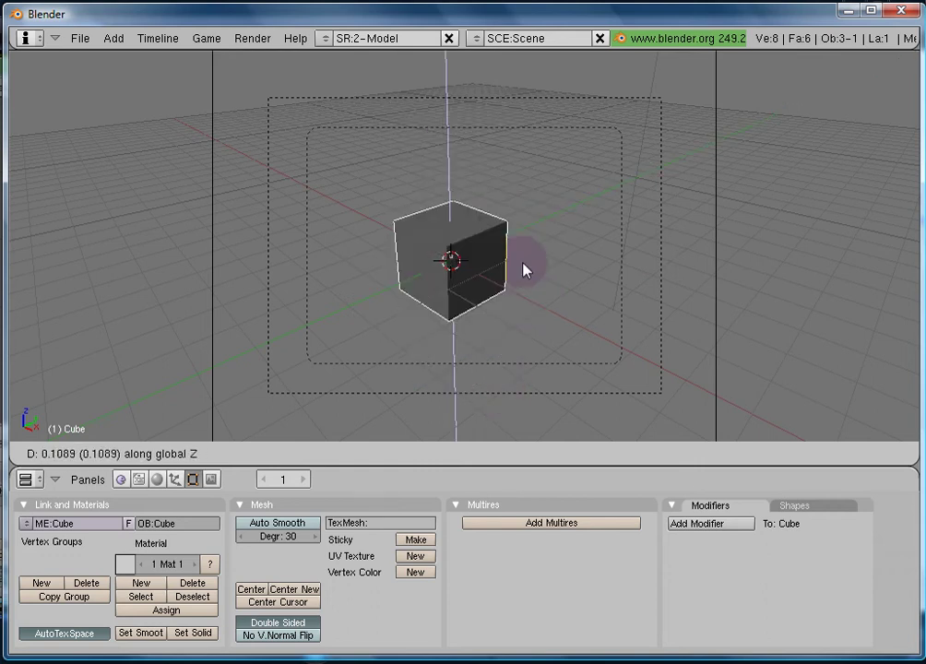
pyautogui.rightClick(521, 369)
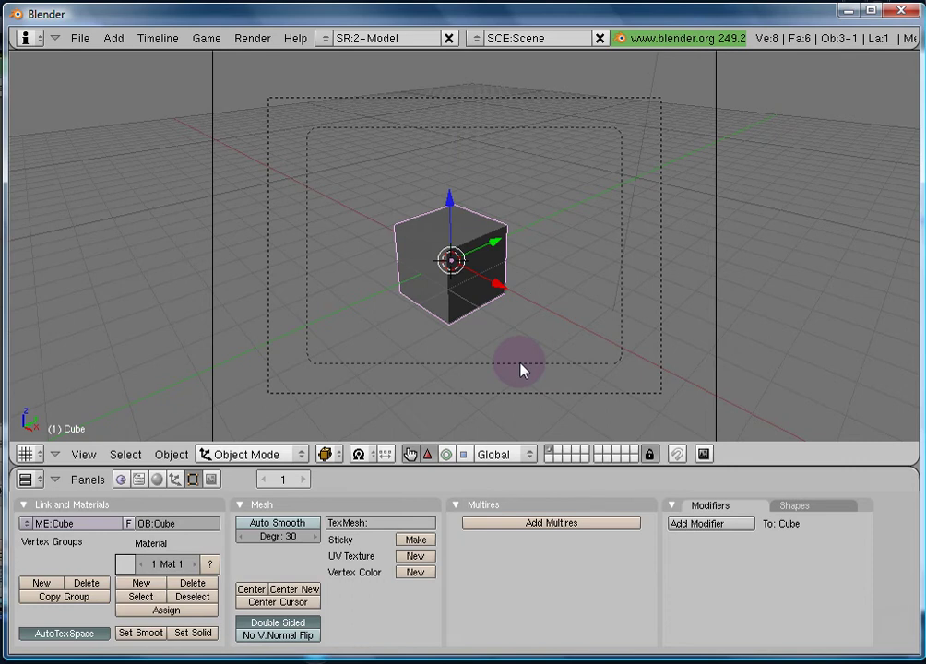
# Try the cube's move again, constraining it first to global X, then Y, then Z
pyautogui.press('g')
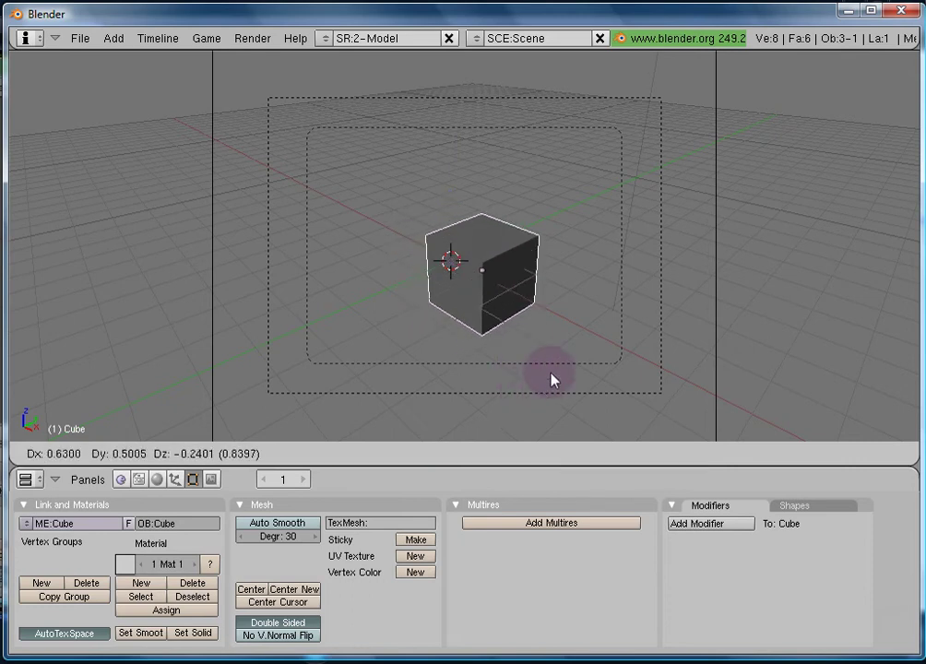
pyautogui.press('x')
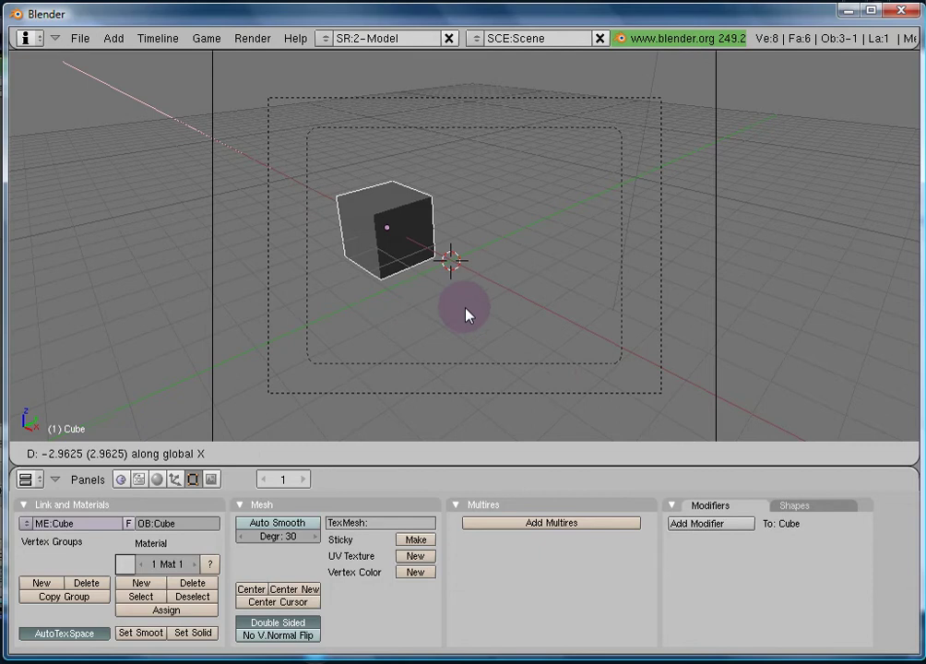
pyautogui.press('y')
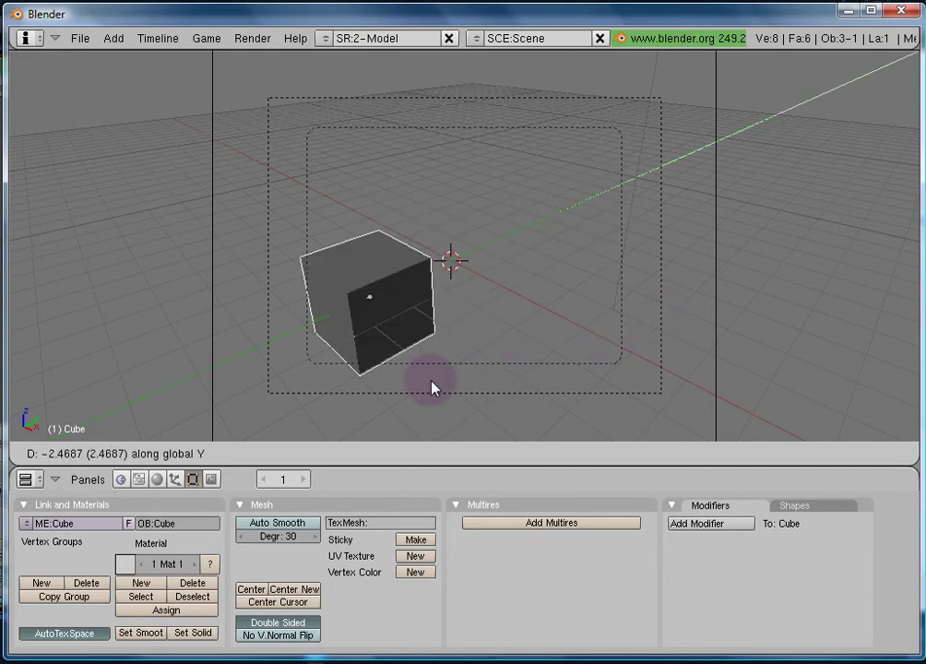
pyautogui.press('z')
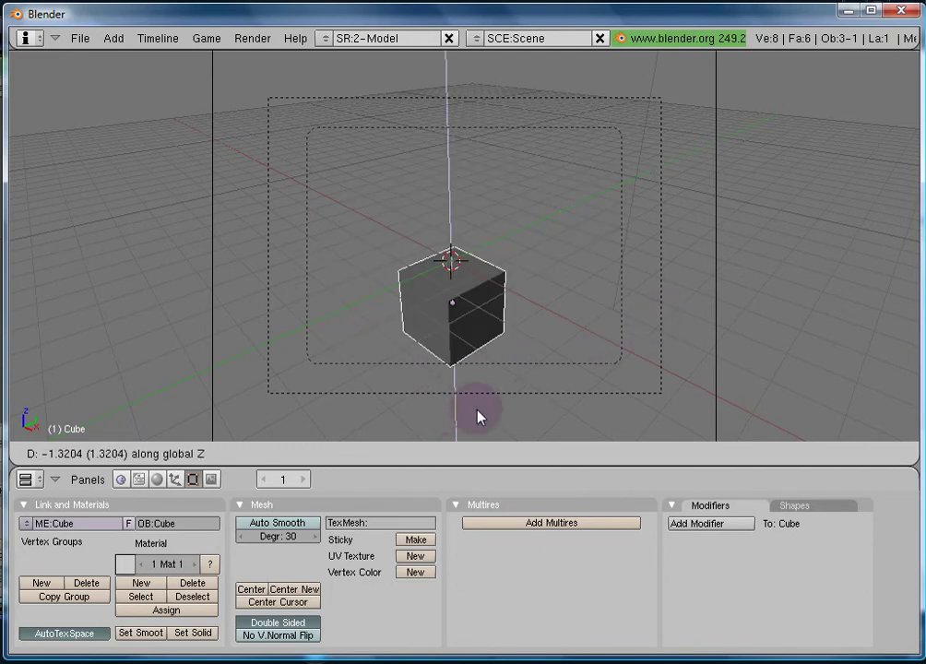
pyautogui.press('Escape')
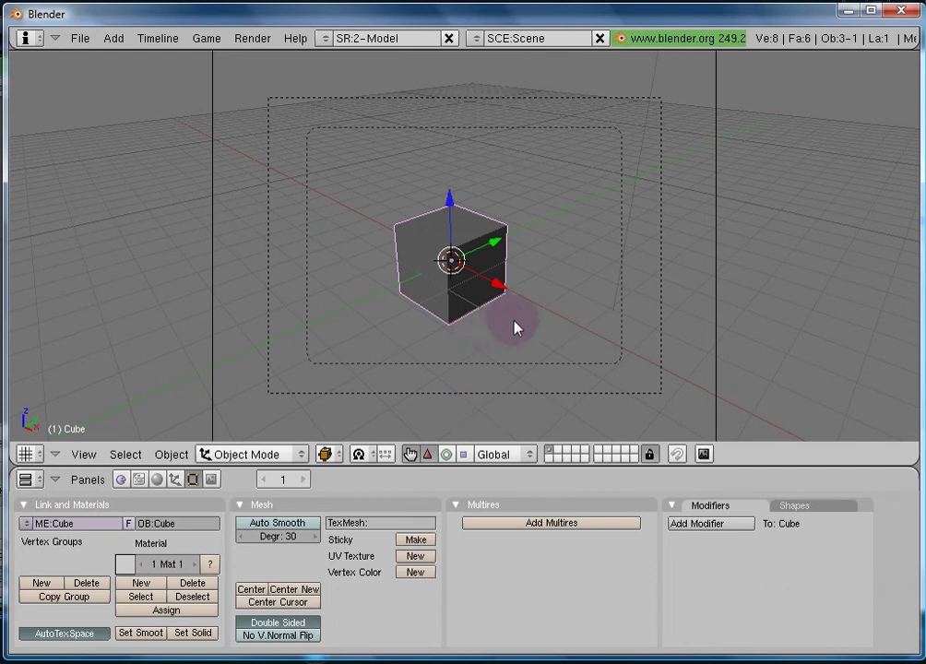
# Try rotating the cube freehand, then about the global X, Y and Z axes in turn
pyautogui.press('r')
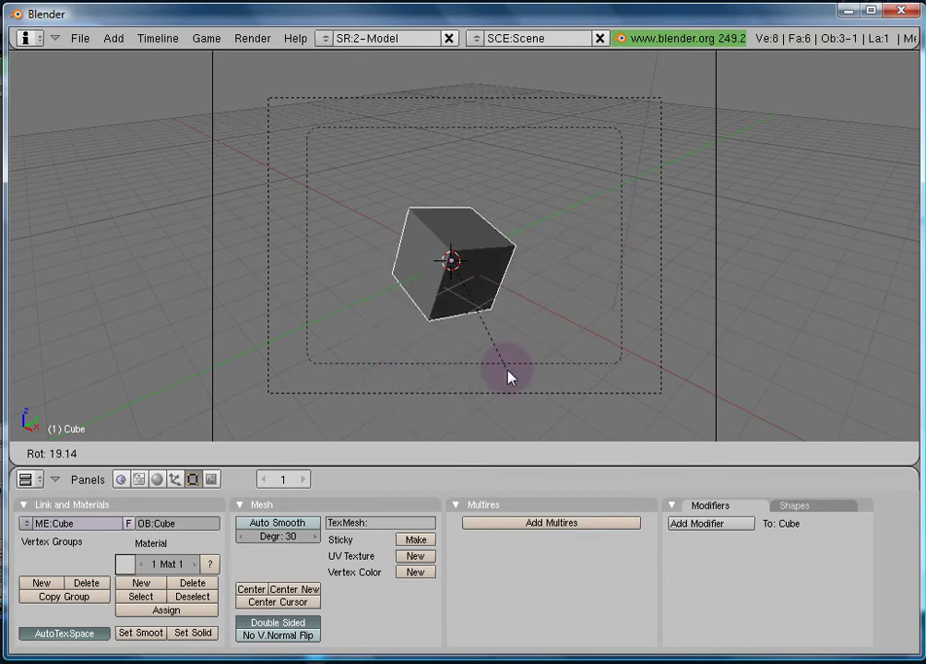
pyautogui.press('x')
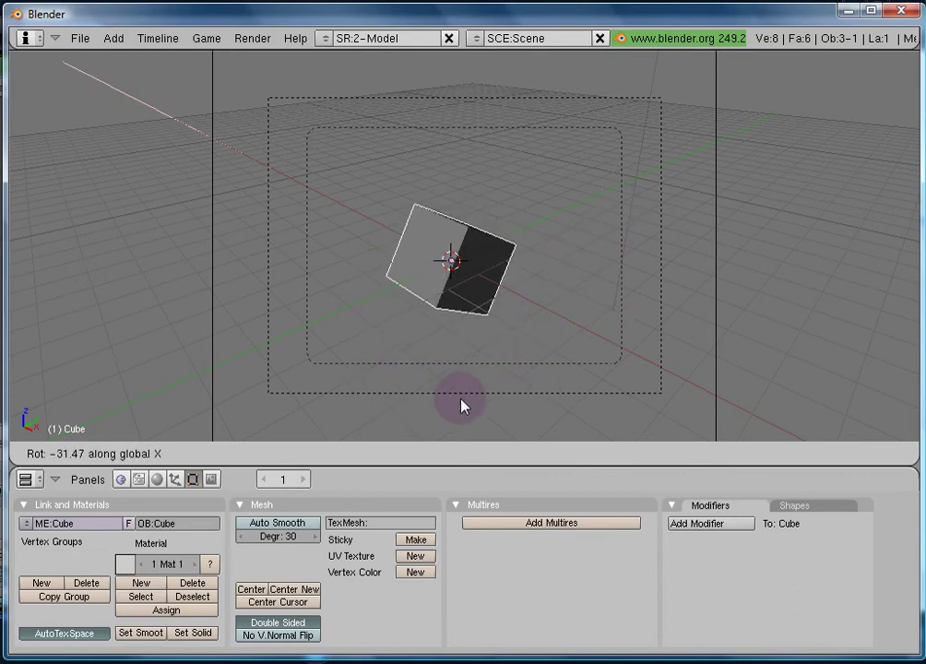
pyautogui.press('y')
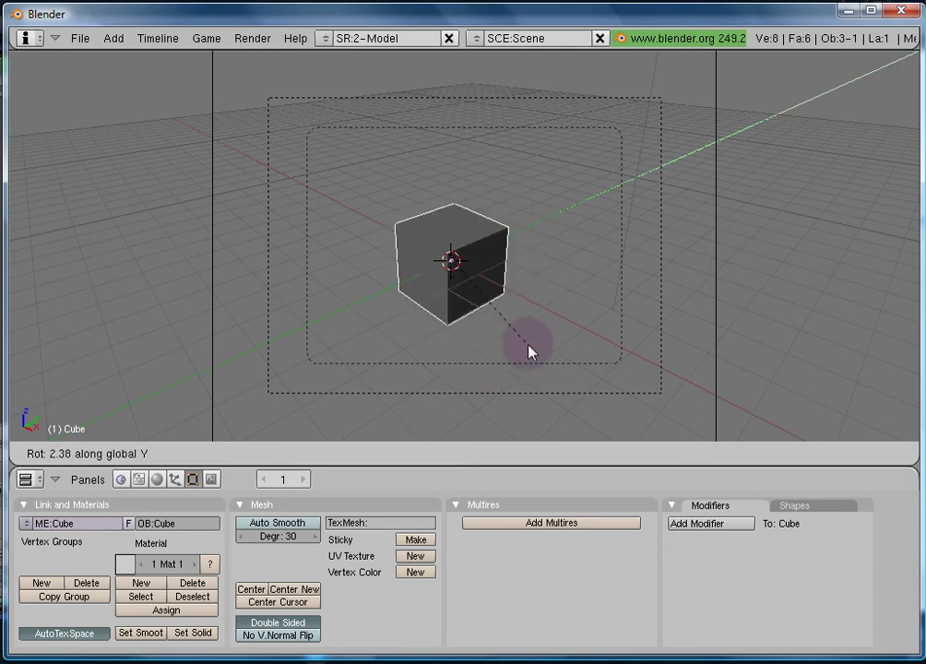
pyautogui.press('z')
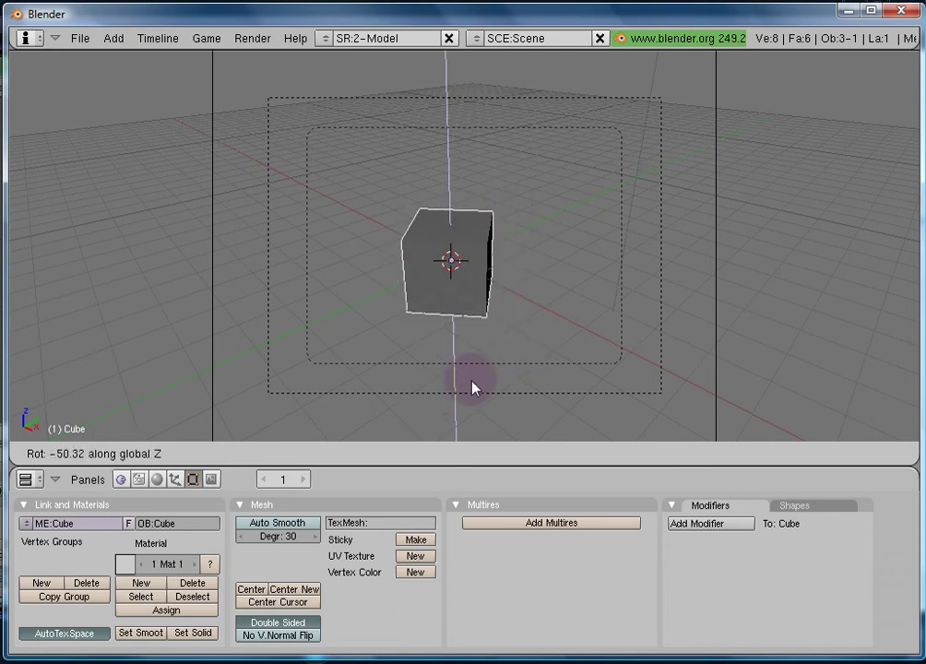
pyautogui.click(615, 322)
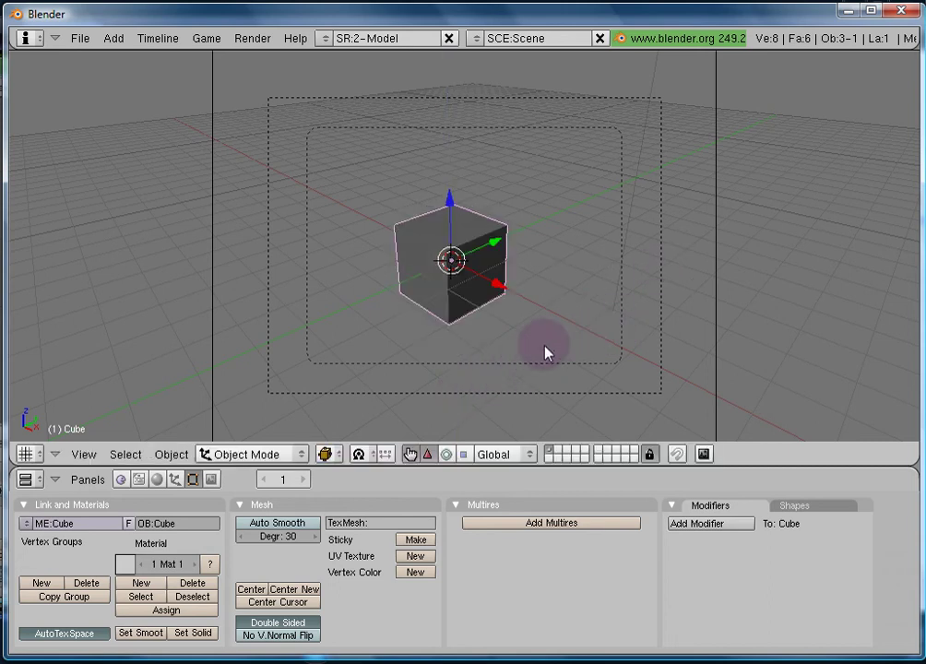
# Try scaling the cube uniformly, then along the global X, Y and Z axes in turn
pyautogui.press('s')
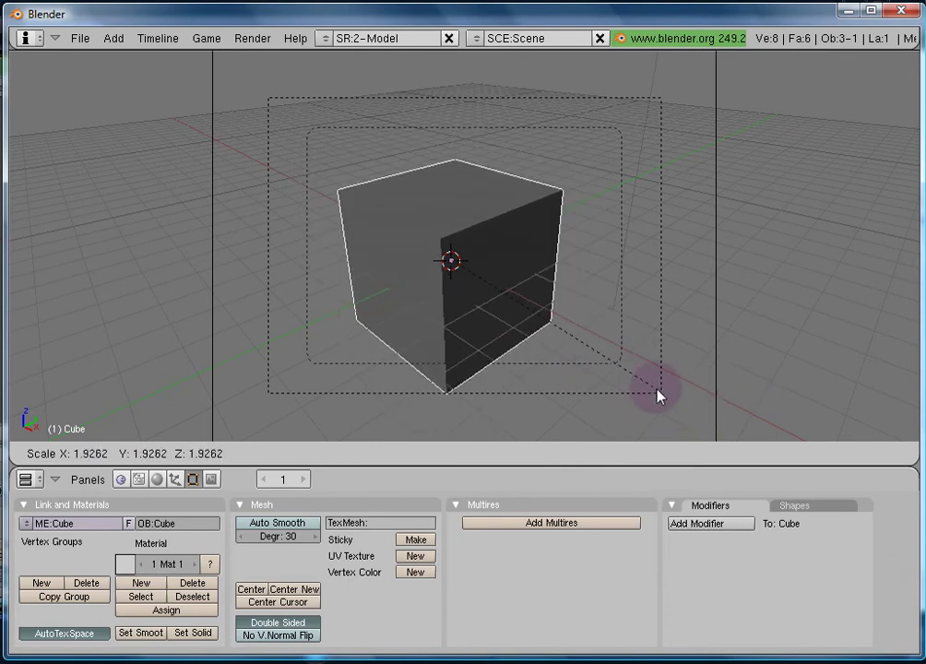
pyautogui.press('x')
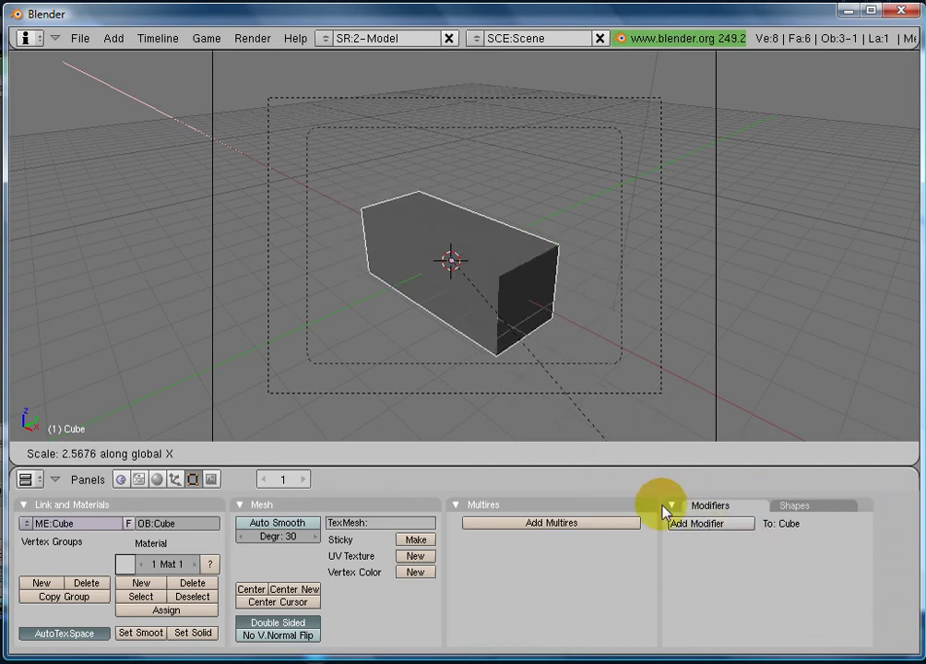
pyautogui.press('y')
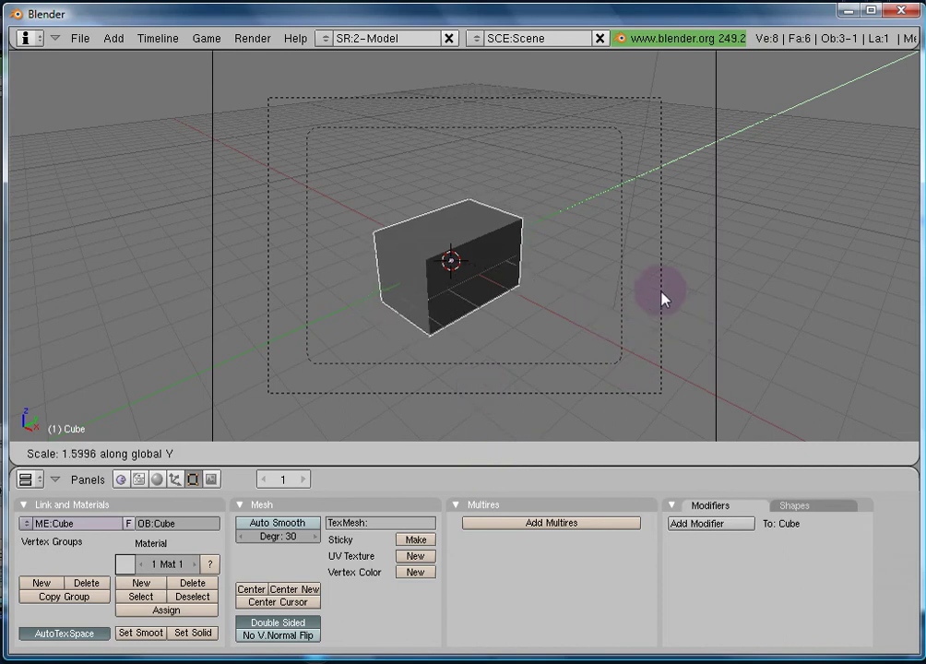
pyautogui.press('z')
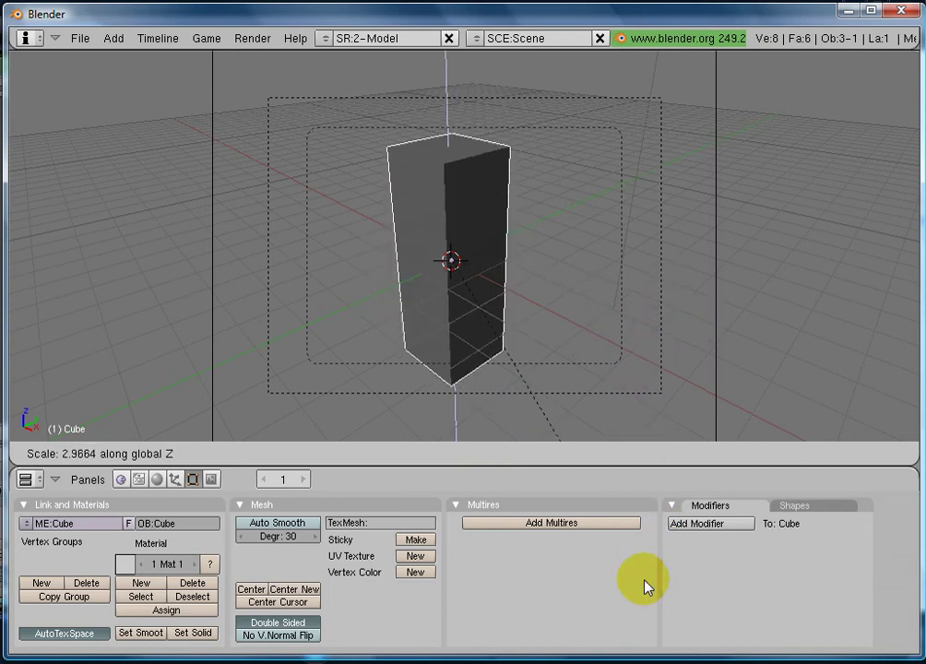
pyautogui.press('Escape')
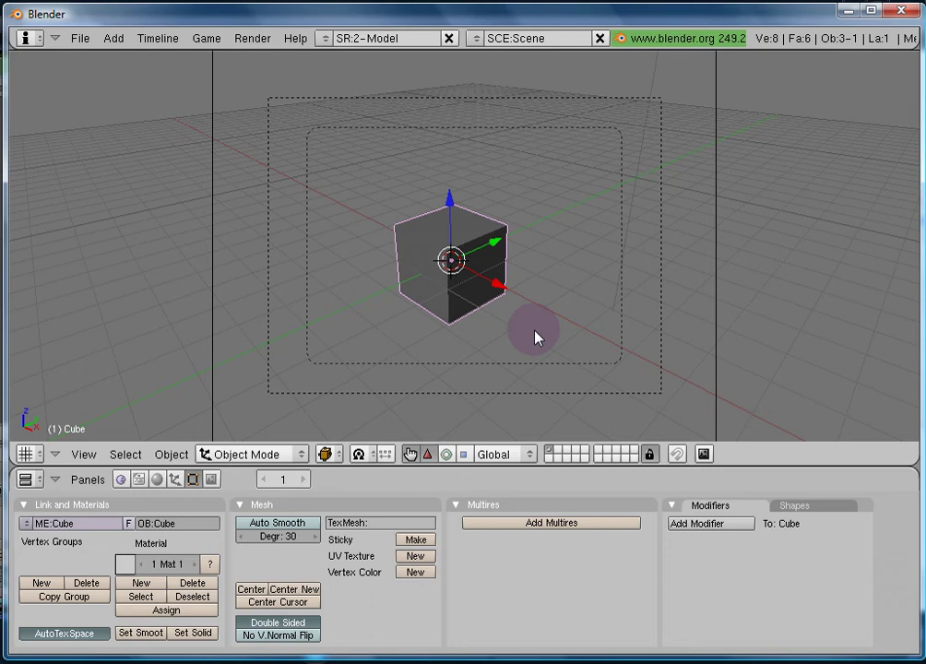
# Try moving the cube along global X, then with global Z, X and Y locked out in turn so it moves in the remaining plane
pyautogui.press('g')
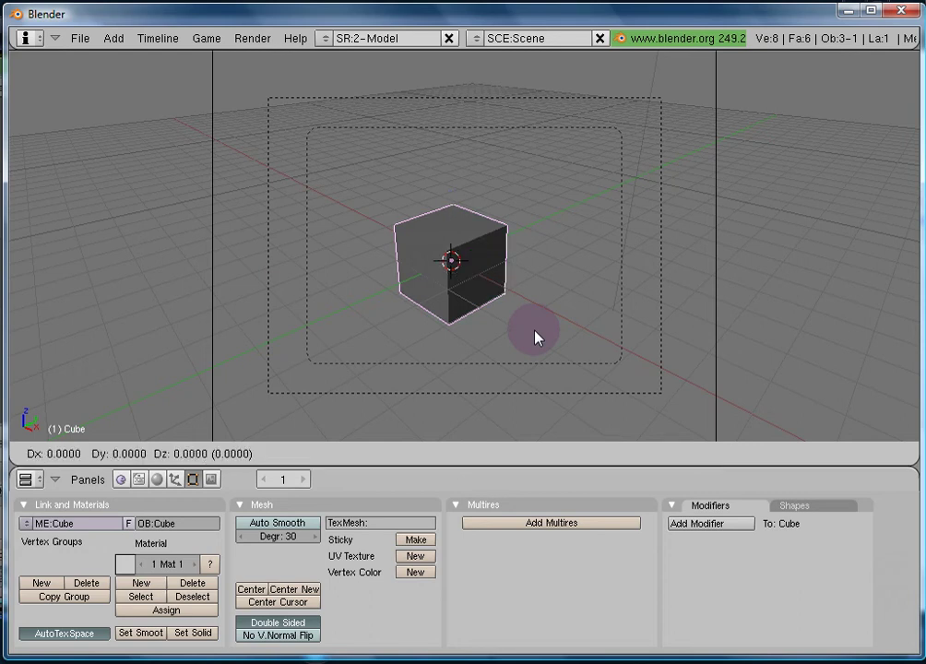
pyautogui.press('x')
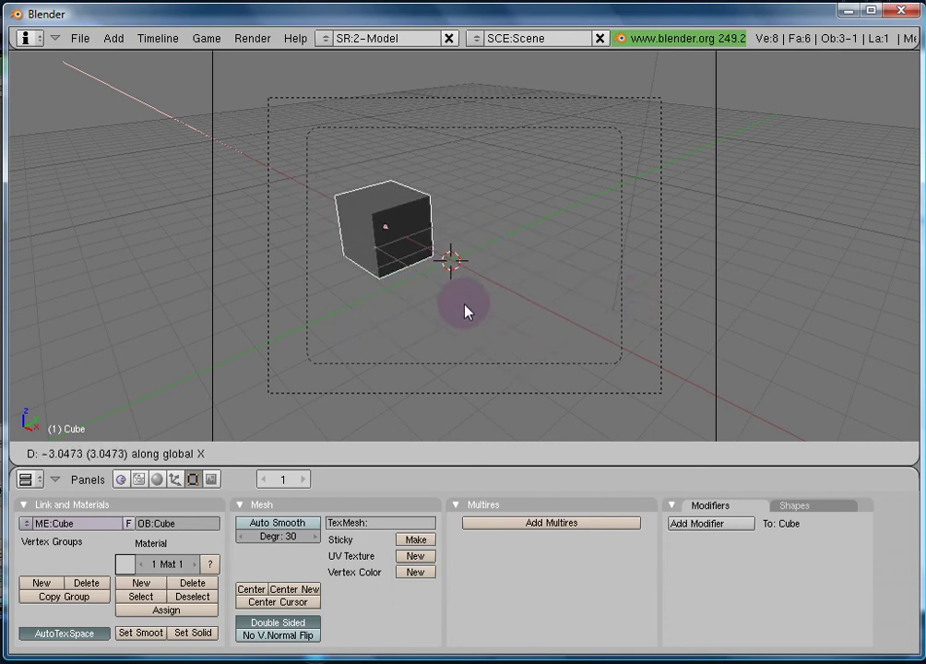
pyautogui.hotkey('shift', 'z')
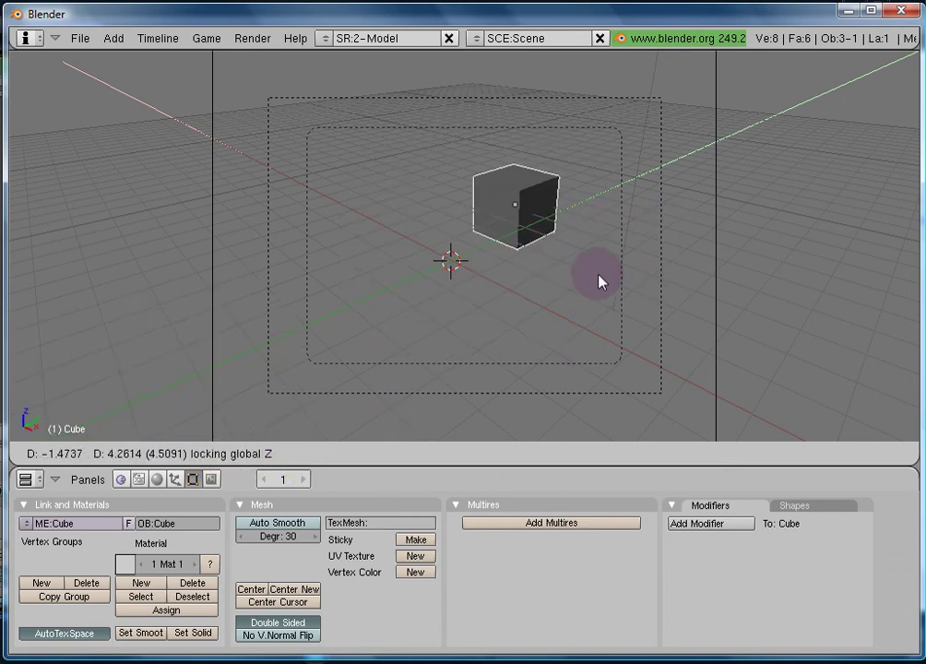
pyautogui.press('x')
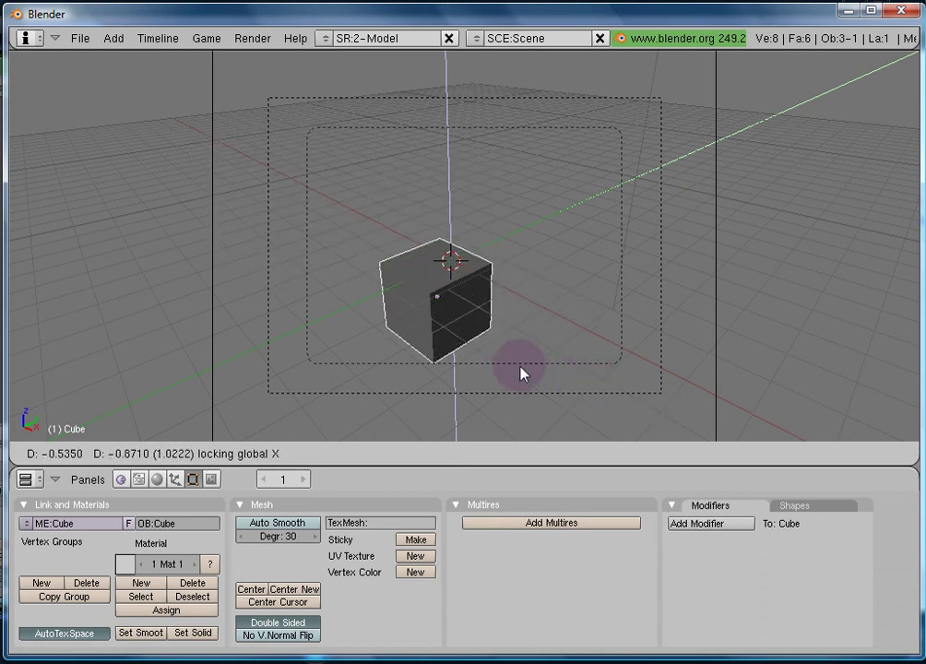
pyautogui.press('y')
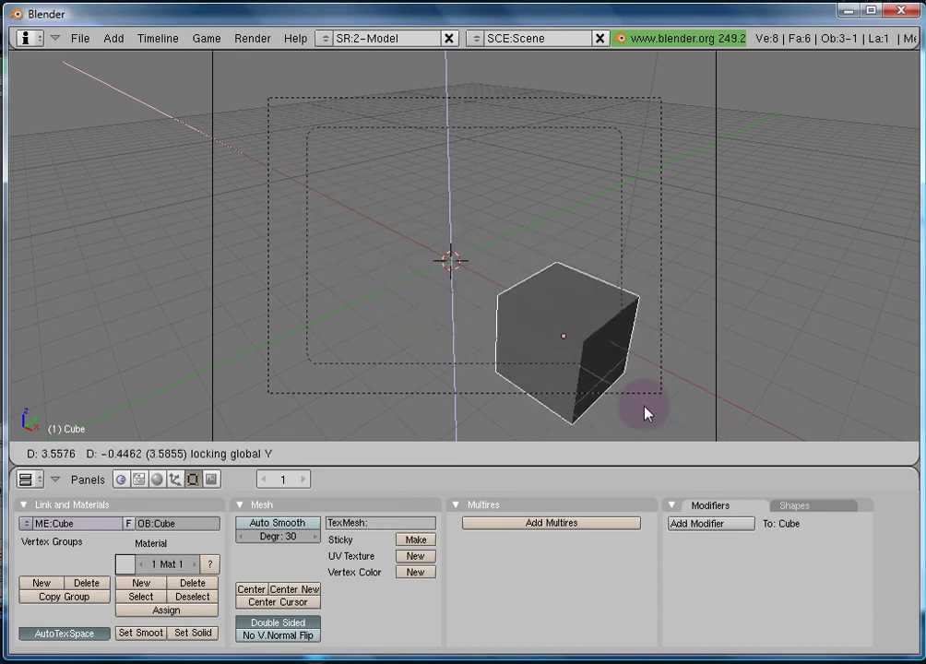
pyautogui.click(595, 444)
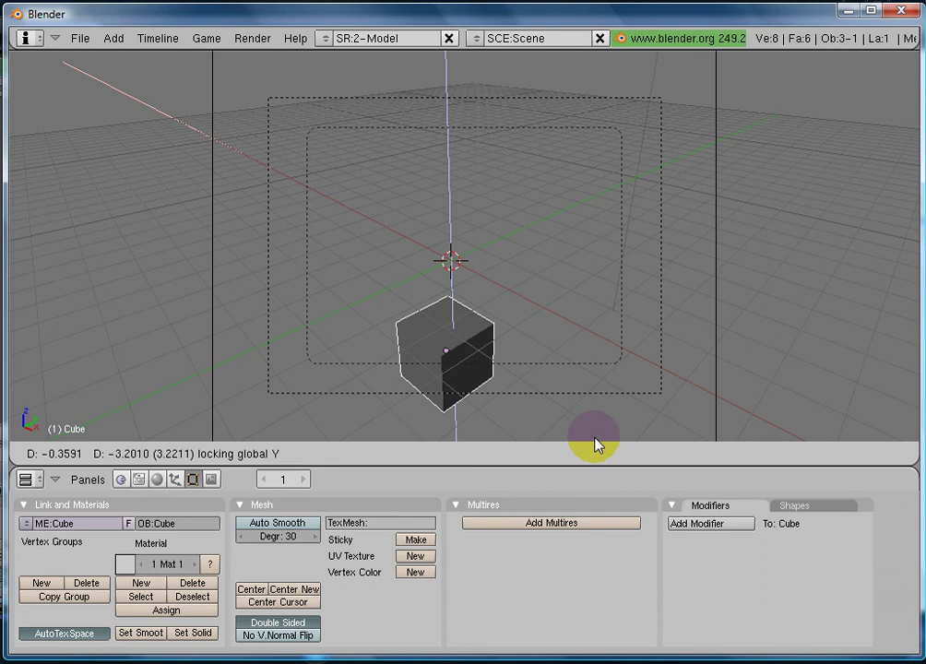
pyautogui.rightClick(462, 340)
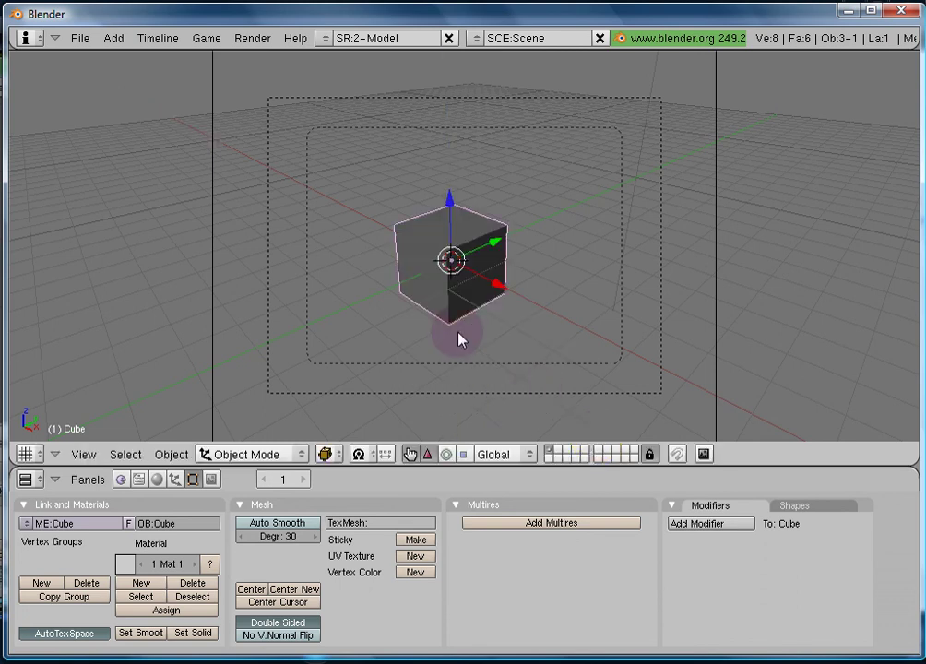
# Try rotating the cube with the global X axis locked
pyautogui.press('r')
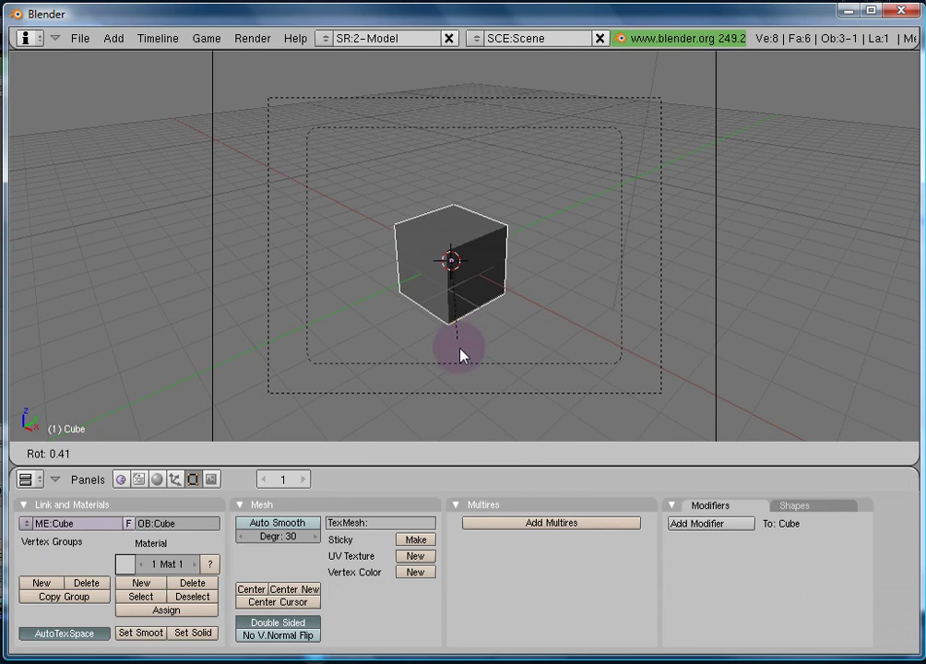
pyautogui.press('x')
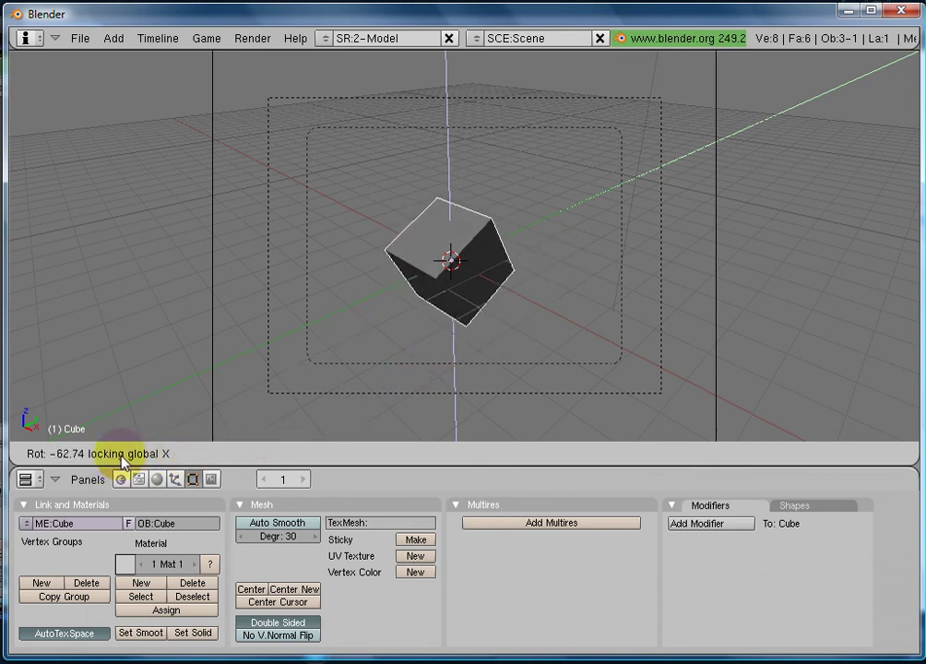
pyautogui.rightClick(535, 334)
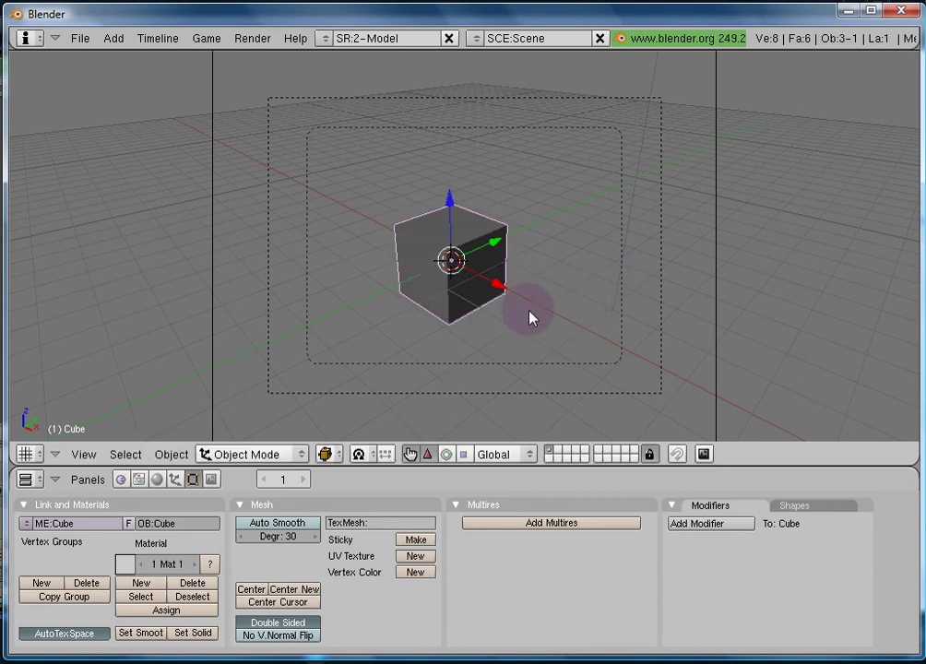
# Scale the cube to about 2.5 times its size along global Y and Z, keeping global X locked
pyautogui.press('s')
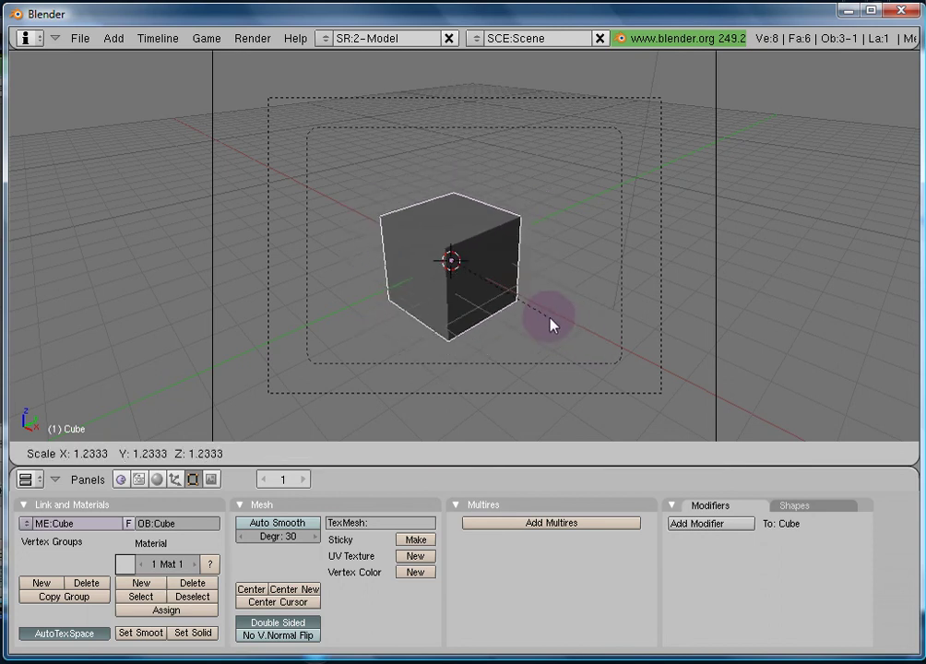
pyautogui.press('x')
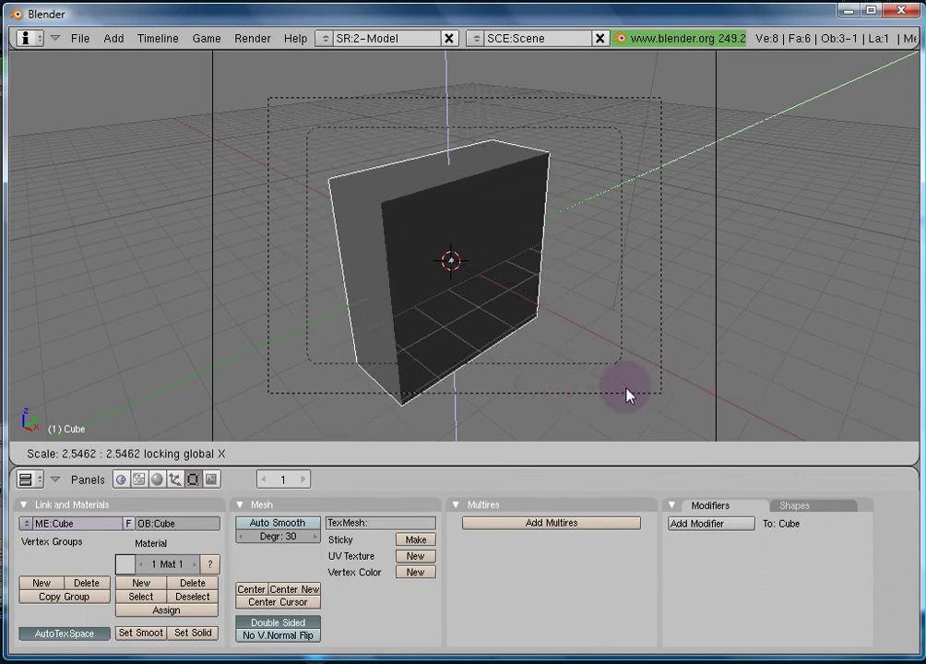
pyautogui.click(644, 414)
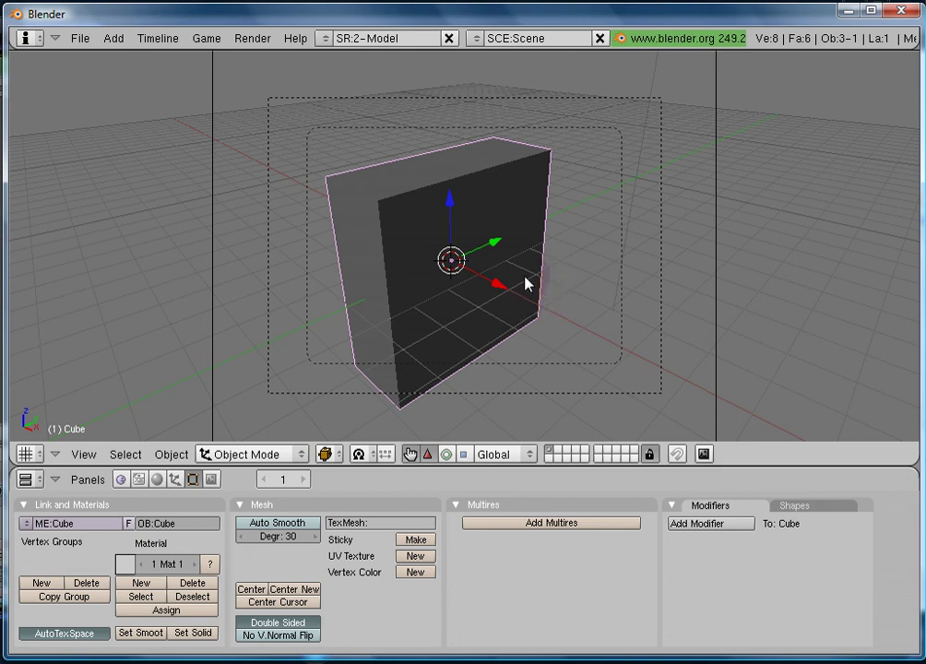
pyautogui.scroll(-2, 556, 342)
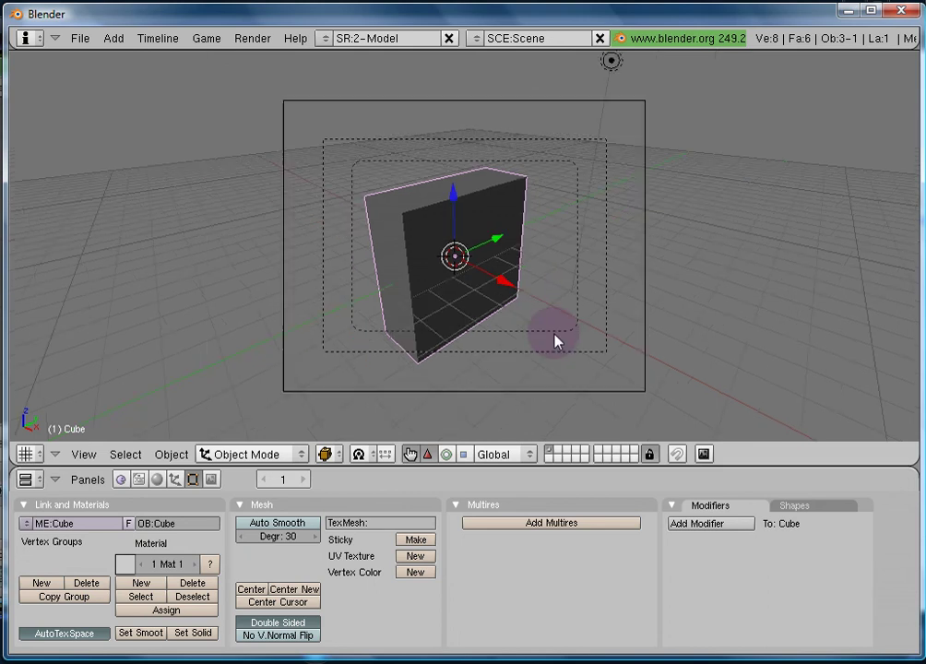